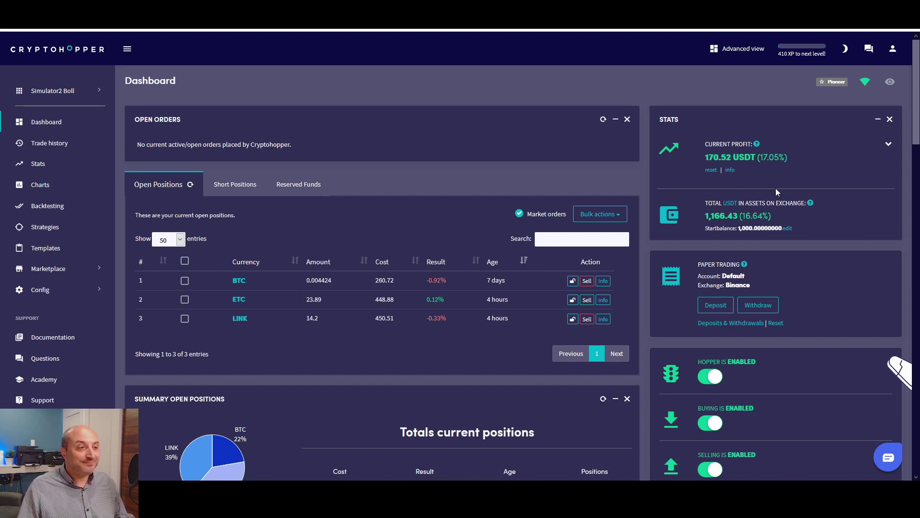
# Open the full trade history of the Simulator2 Boll hopper and go to its oldest listed trades from 15 March 2021
pyautogui.scroll(-3, 384, 294)
pyautogui.scroll(-2, 335, 299)
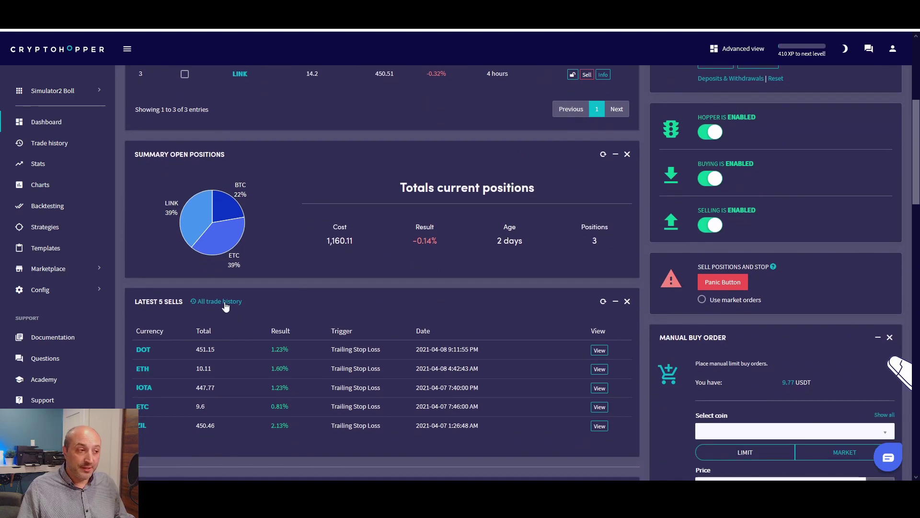
pyautogui.click(225, 302)
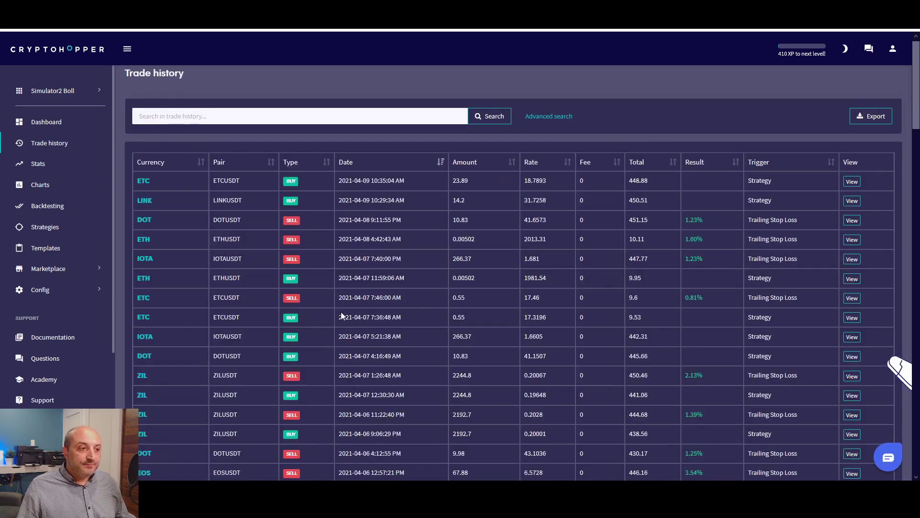
pyautogui.scroll(-20, 342, 311)
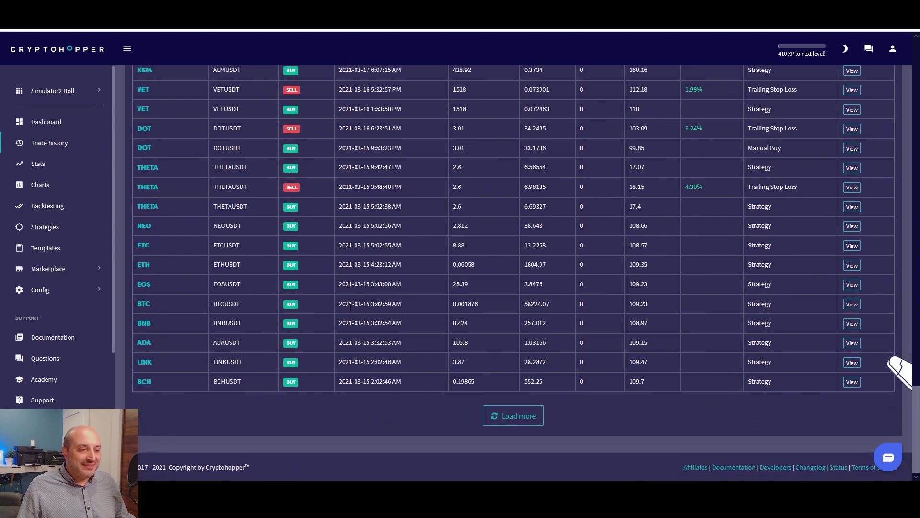
pyautogui.moveTo(353, 381); pyautogui.dragTo(407, 417)
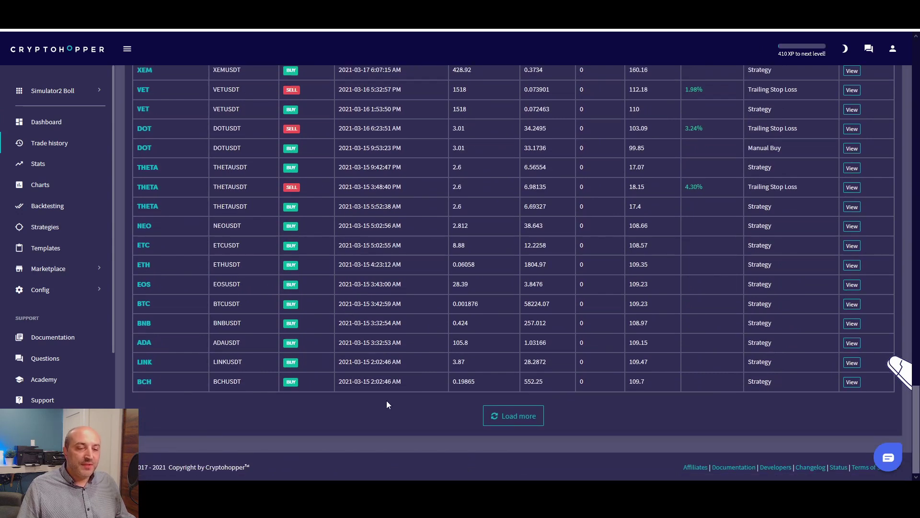
# Examine the results and sell triggers of the Simulator2 Boll trades made between 15 and 24 March 2021
pyautogui.scroll(2, 386, 401)
pyautogui.scroll(3, 660, 372)
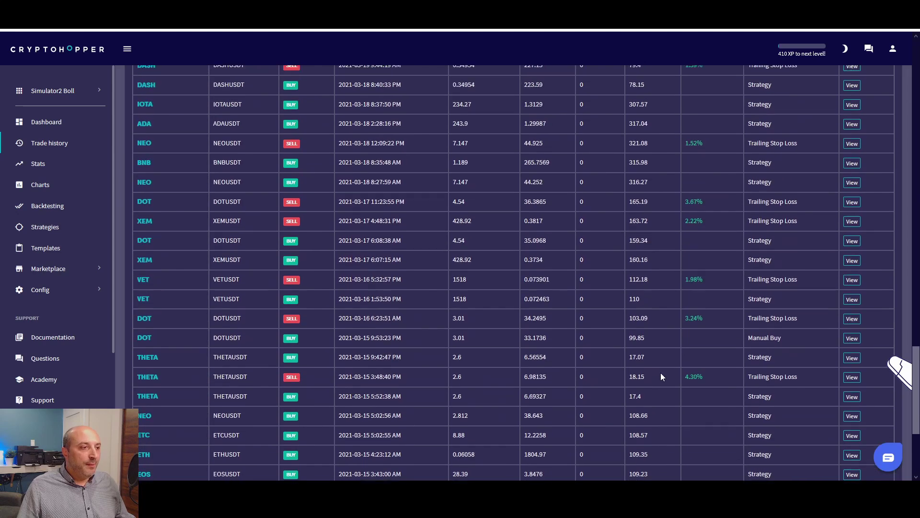
pyautogui.scroll(-5, 678, 409)
pyautogui.scroll(4, 762, 374)
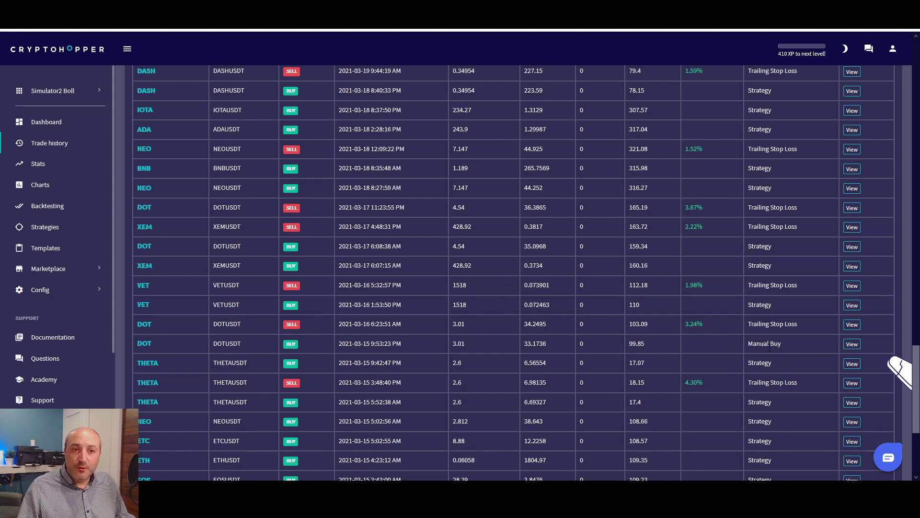
pyautogui.scroll(1, 770, 347)
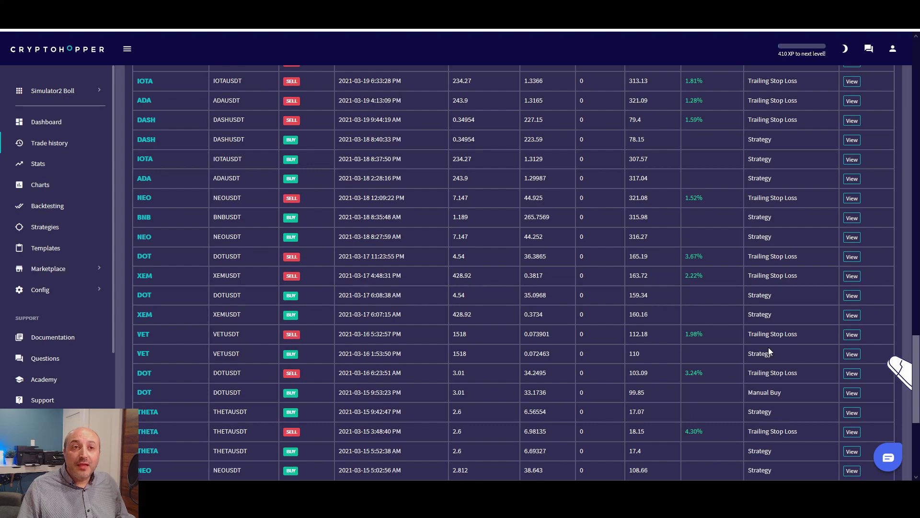
pyautogui.scroll(4, 769, 347)
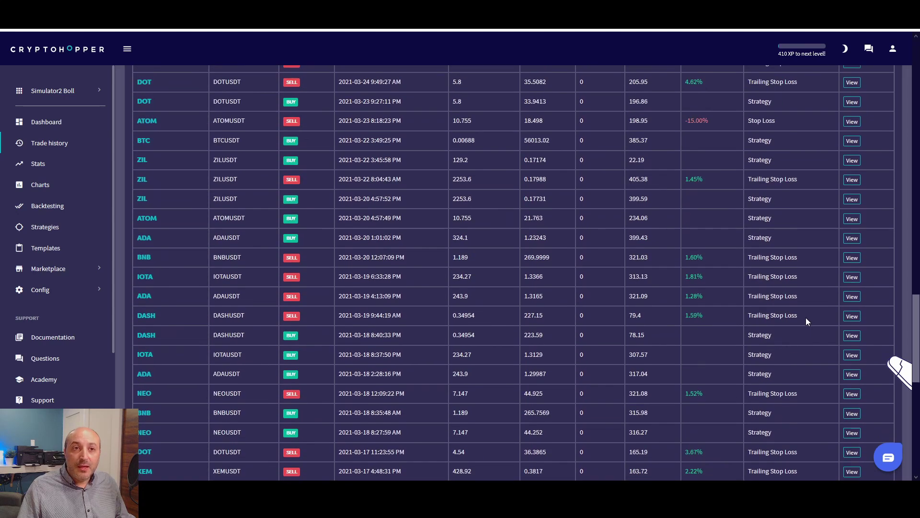
pyautogui.scroll(-5, 806, 318)
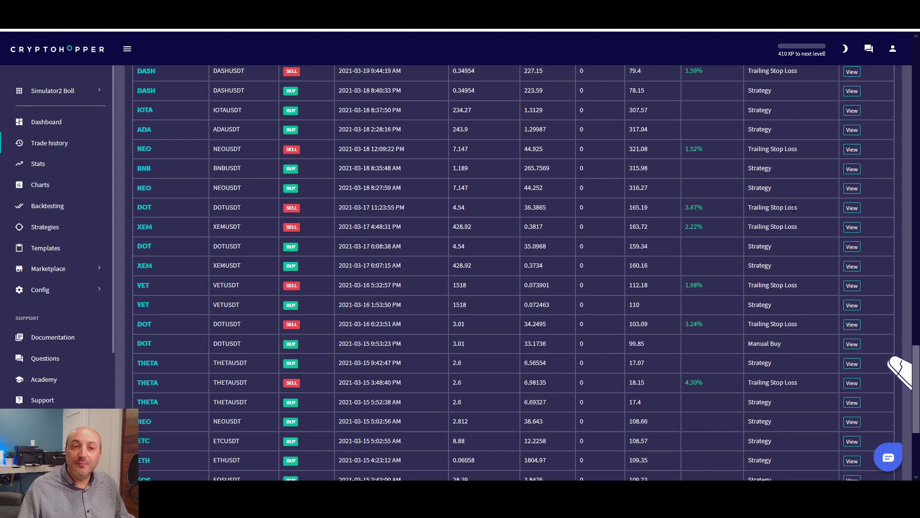
pyautogui.scroll(4, 771, 281)
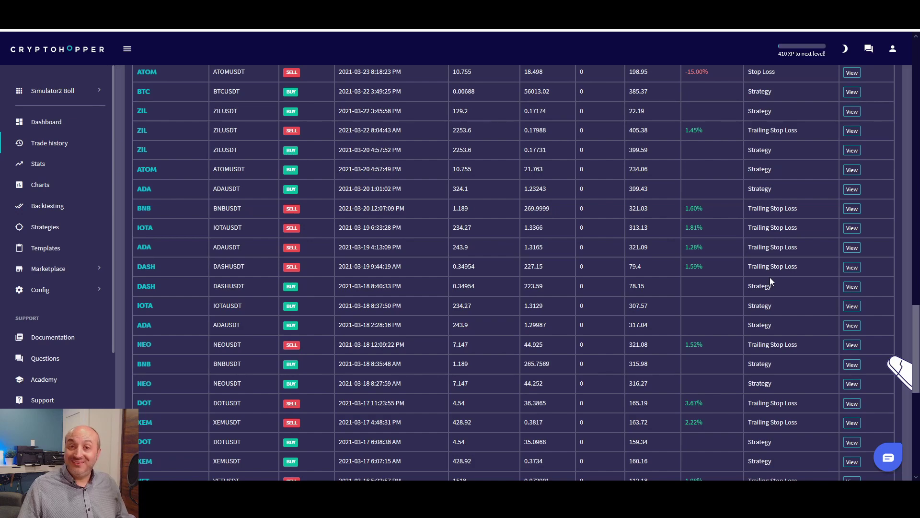
pyautogui.scroll(-8, 769, 277)
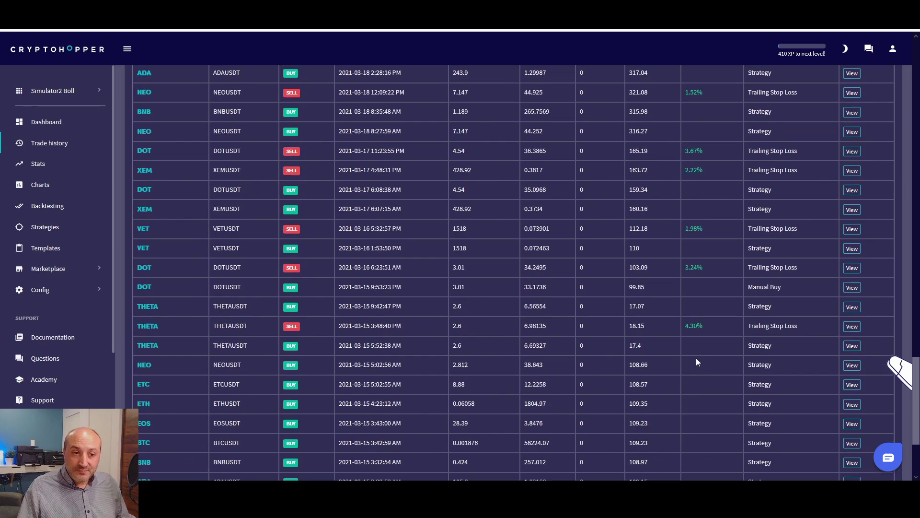
pyautogui.scroll(10, 697, 365)
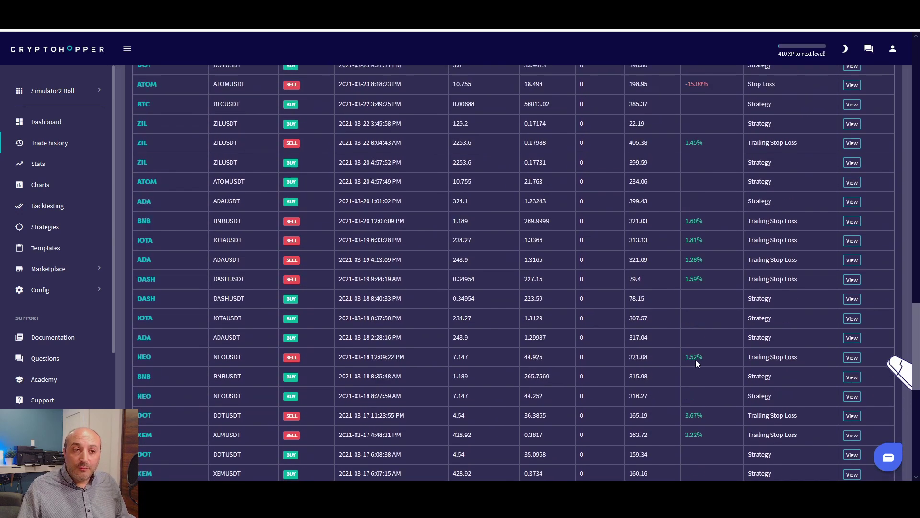
# Highlight the results of the ATOM stop-loss sell of 23 March and the ADA stop-loss sell of 24 March
pyautogui.scroll(1, 696, 360)
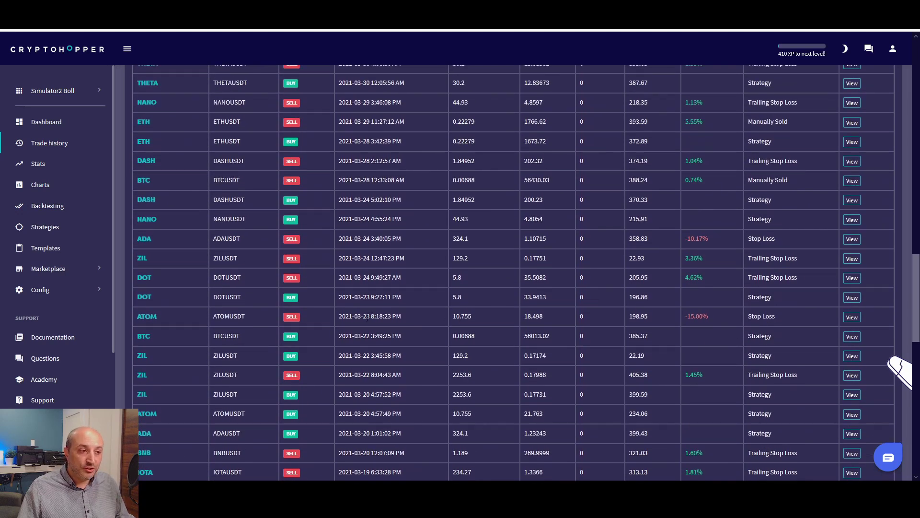
pyautogui.moveTo(681, 316); pyautogui.dragTo(727, 316)
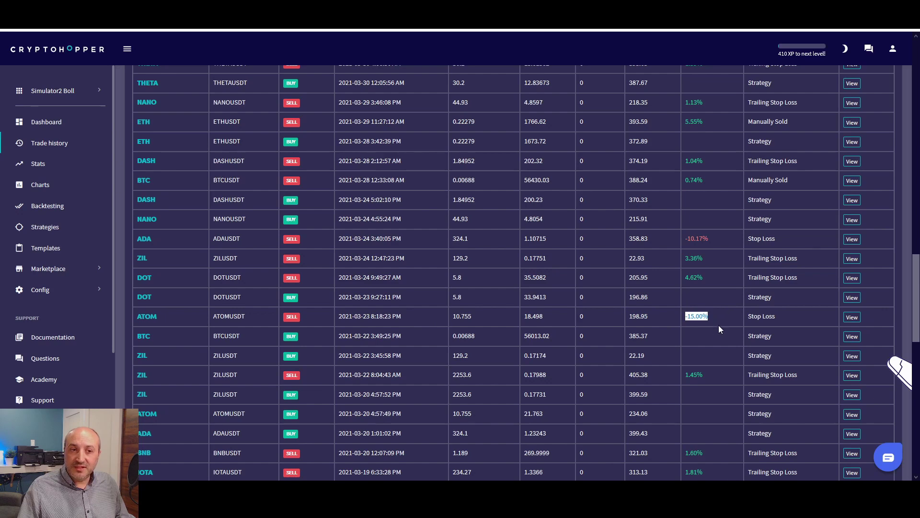
pyautogui.scroll(2, 715, 327)
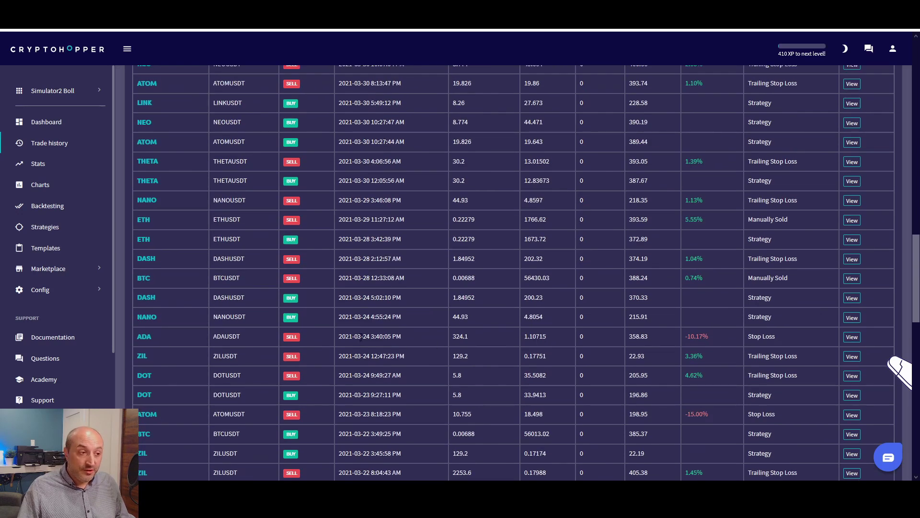
pyautogui.moveTo(688, 333); pyautogui.dragTo(732, 335)
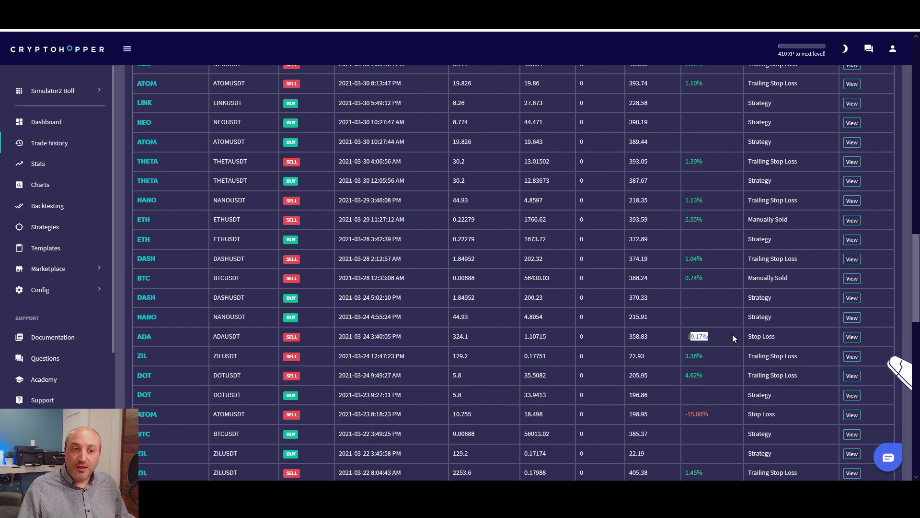
# Review the results of the most recent April trades at the start of the Simulator2 Boll trade history
pyautogui.scroll(9, 732, 326)
pyautogui.scroll(9, 733, 325)
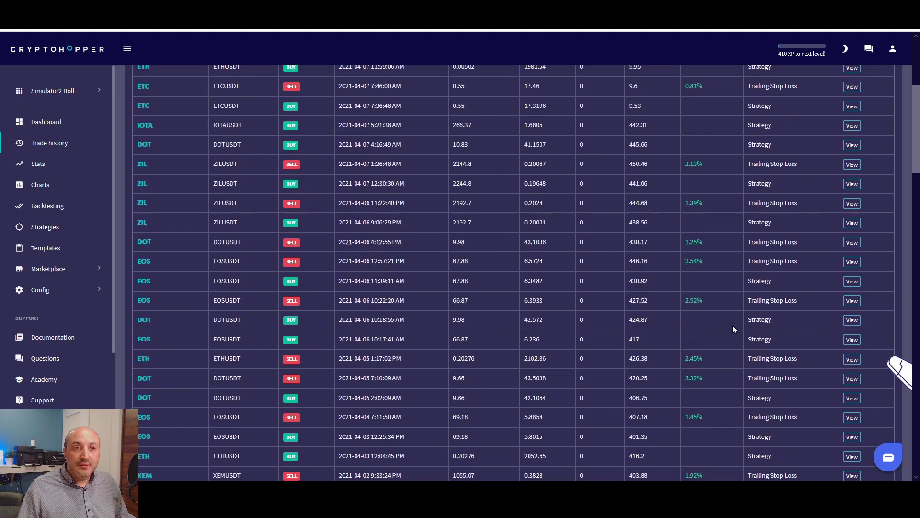
pyautogui.scroll(-2, 732, 325)
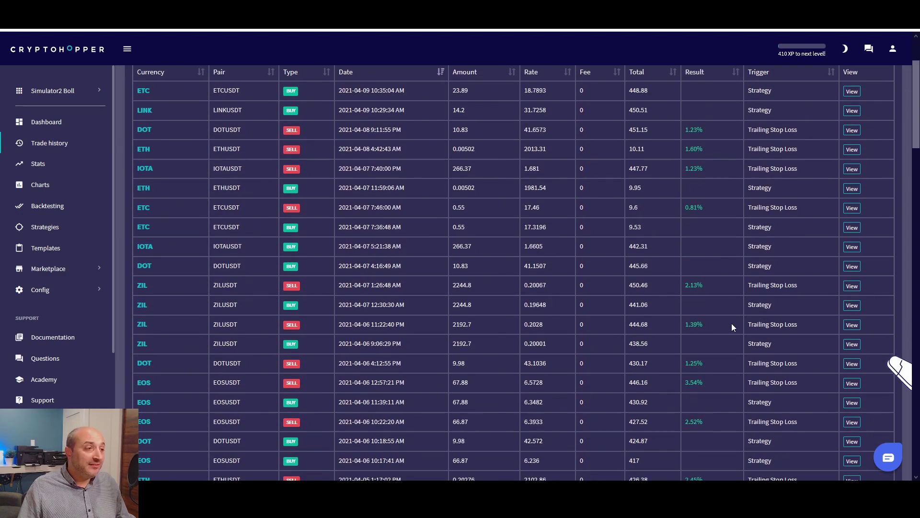
pyautogui.scroll(2, 732, 324)
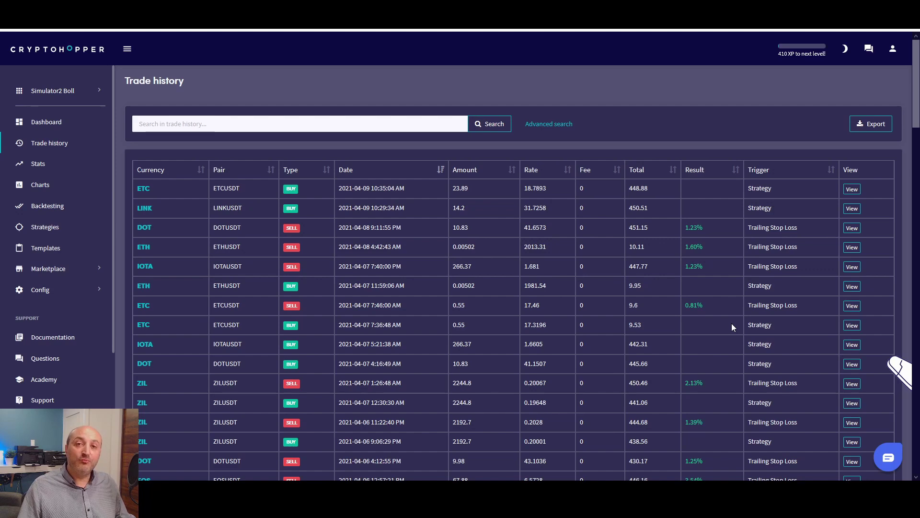
pyautogui.scroll(-3, 732, 326)
pyautogui.scroll(3, 732, 327)
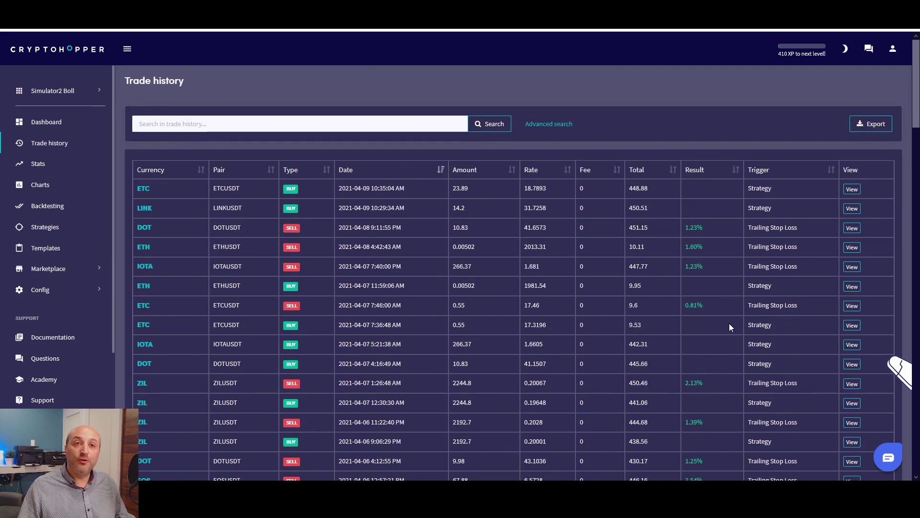
# Switch to the Simulator EMA-30 hopper's trade history and highlight the result of its latest XMR sell
pyautogui.click(38, 92)
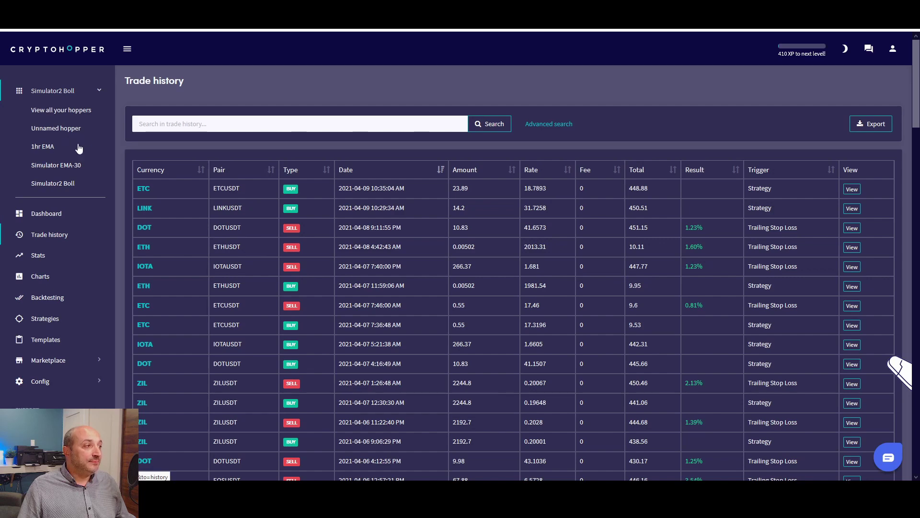
pyautogui.click(57, 167)
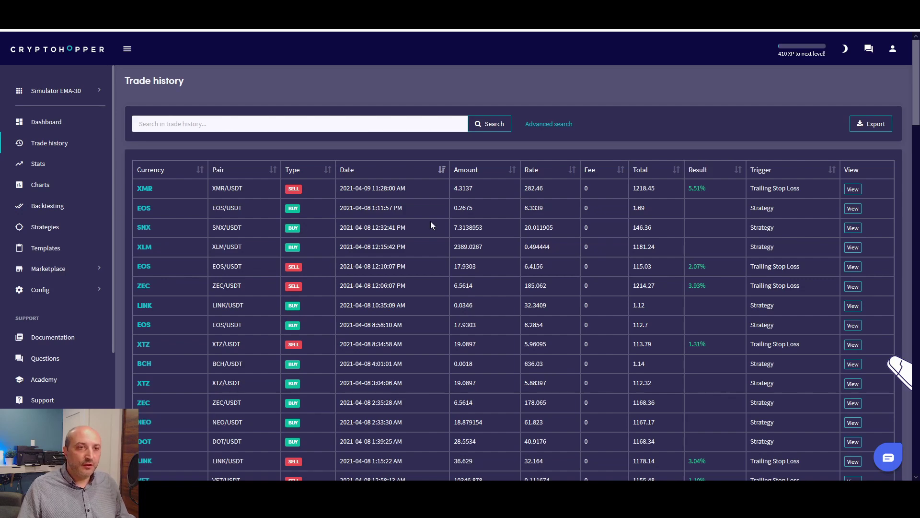
pyautogui.scroll(-2, 430, 225)
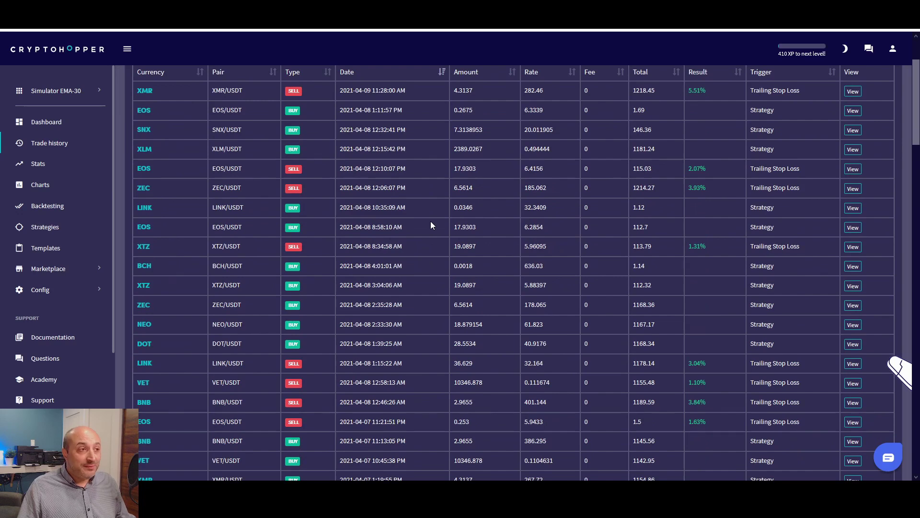
pyautogui.scroll(2, 430, 225)
pyautogui.scroll(-1, 704, 170)
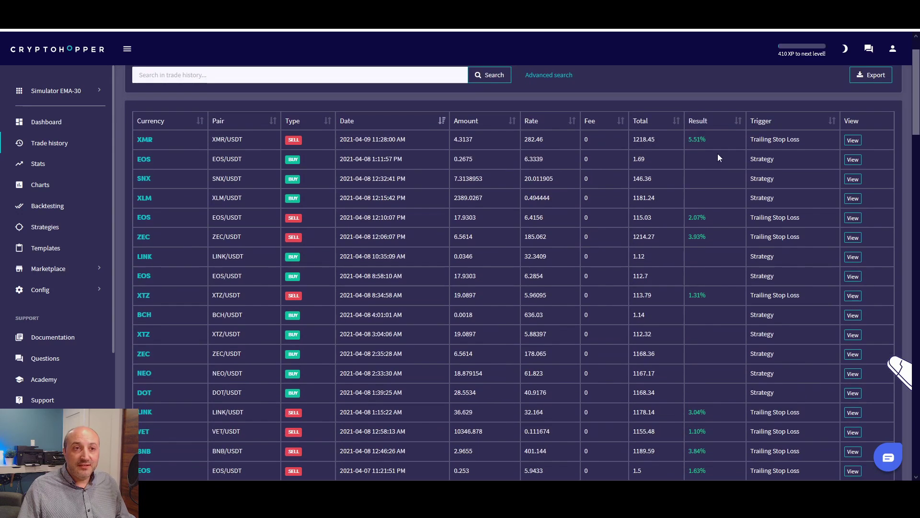
pyautogui.scroll(1, 419, 160)
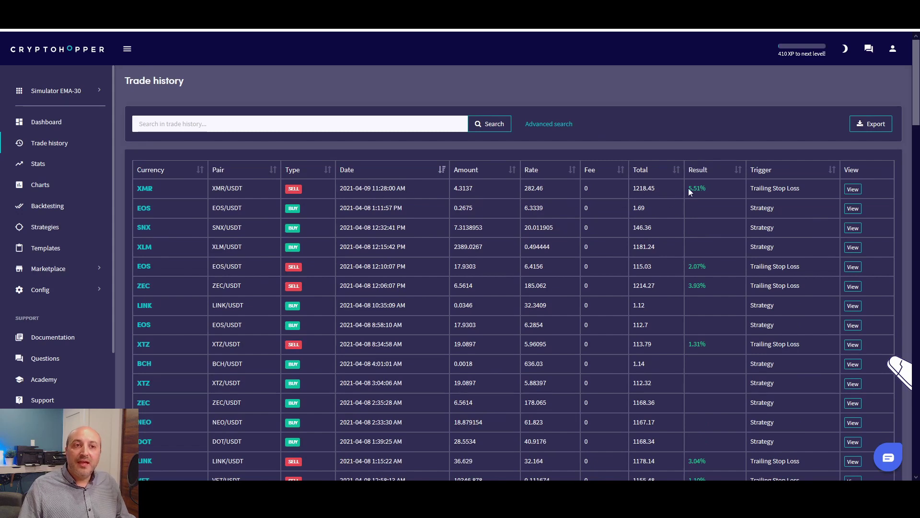
pyautogui.moveTo(689, 190); pyautogui.dragTo(721, 192)
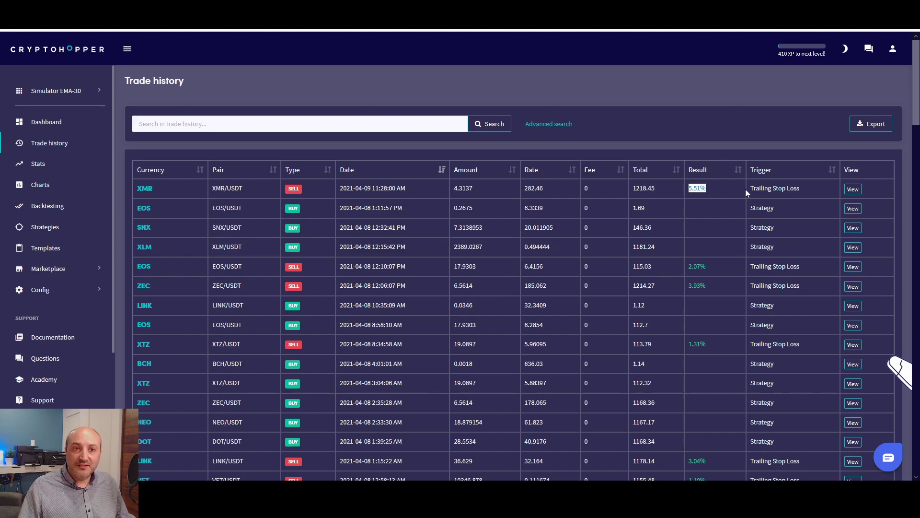
# Find the LUNA stop-loss sell of 6 April 2021 in the trade history and highlight its result
pyautogui.scroll(-2, 730, 203)
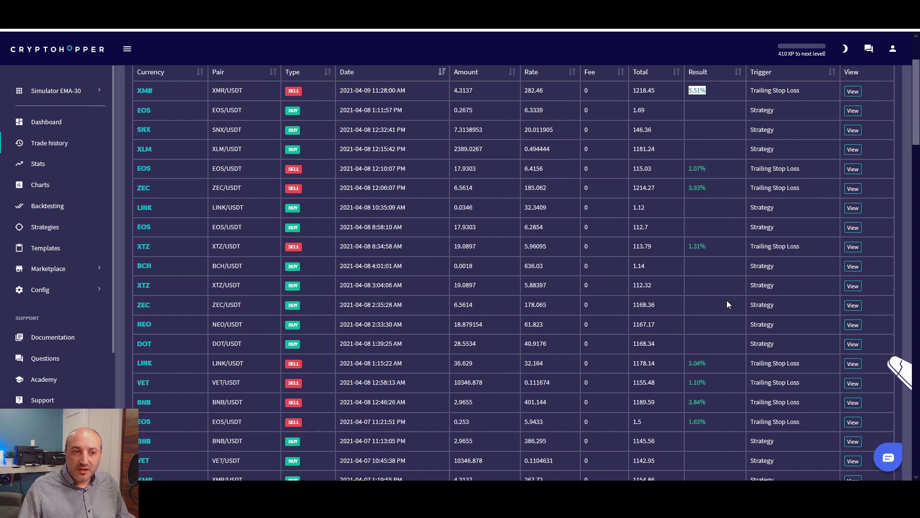
pyautogui.scroll(-3, 727, 300)
pyautogui.scroll(-2, 719, 216)
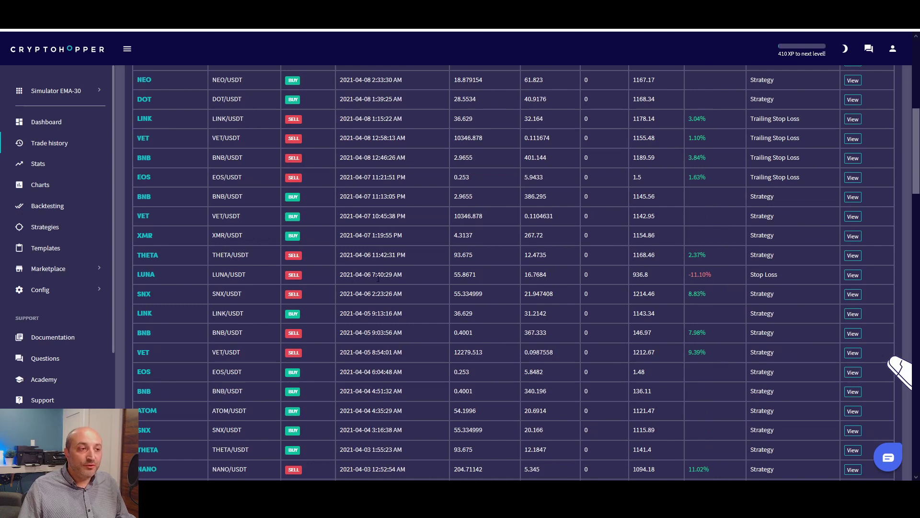
pyautogui.moveTo(690, 274); pyautogui.dragTo(729, 283)
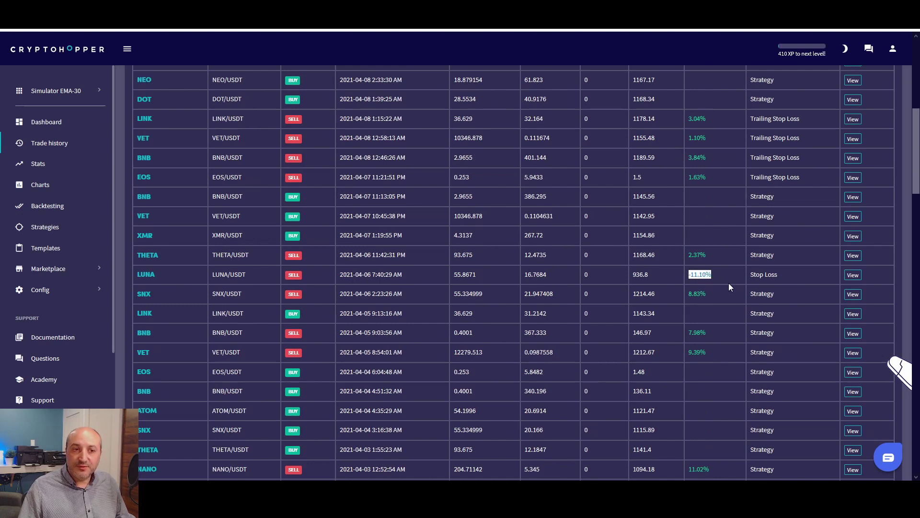
pyautogui.click(731, 278)
# Review the older Simulator EMA-30 trades back to 27 March 2021, checking the NANO sell and the THETA, SNX and VET stop-loss sells
pyautogui.scroll(-5, 732, 276)
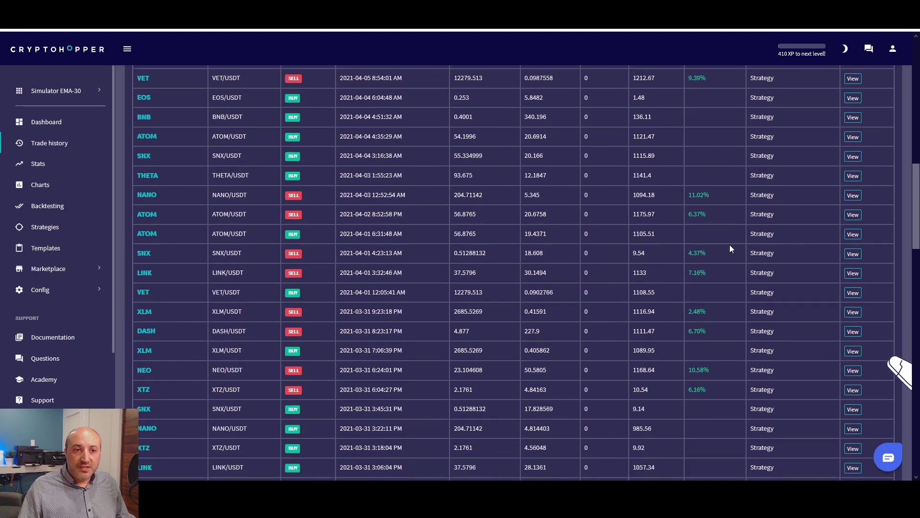
pyautogui.scroll(3, 729, 203)
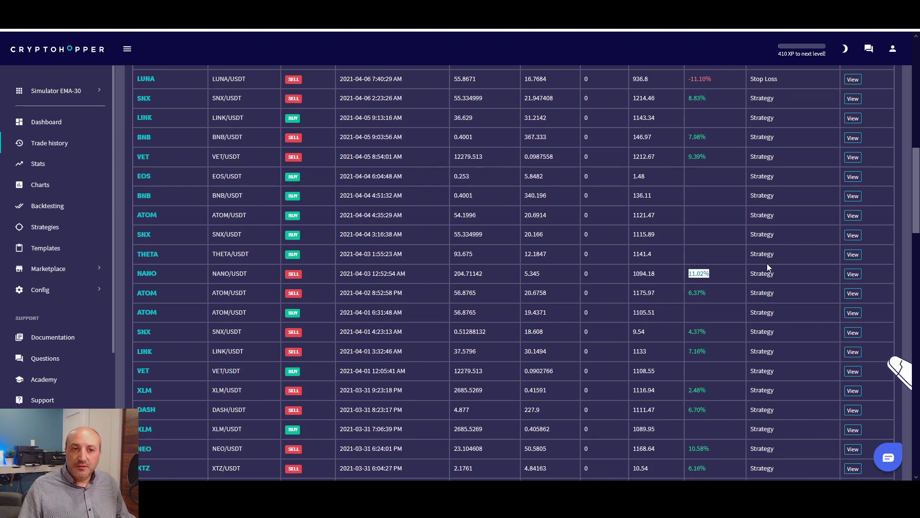
pyautogui.scroll(-2, 746, 276)
pyautogui.scroll(-6, 747, 274)
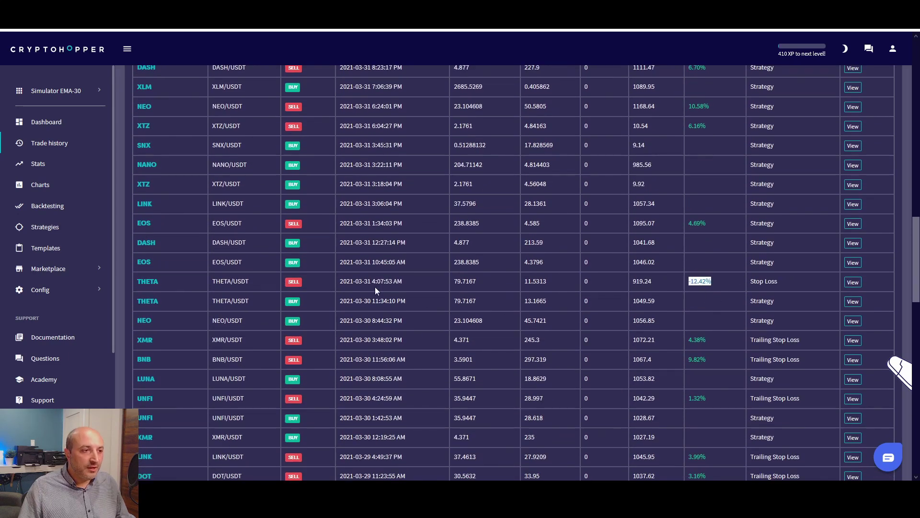
pyautogui.scroll(-8, 372, 286)
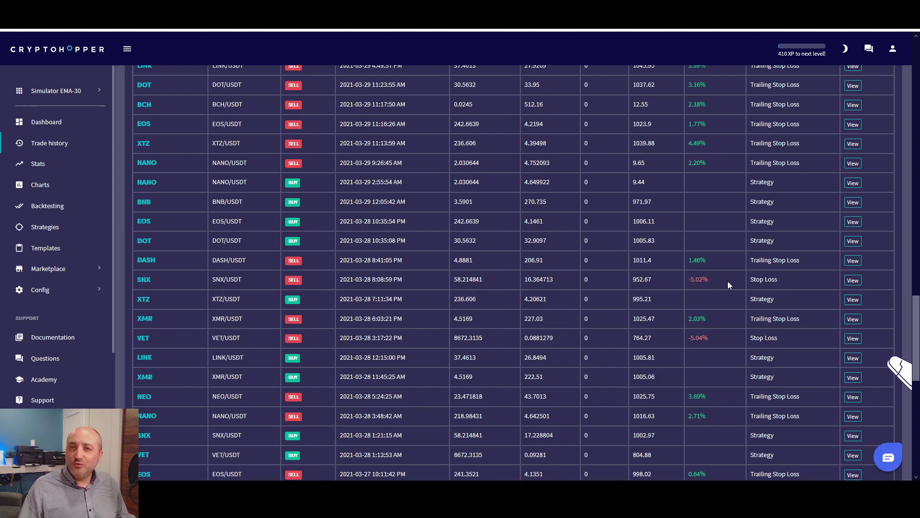
pyautogui.scroll(-3, 728, 285)
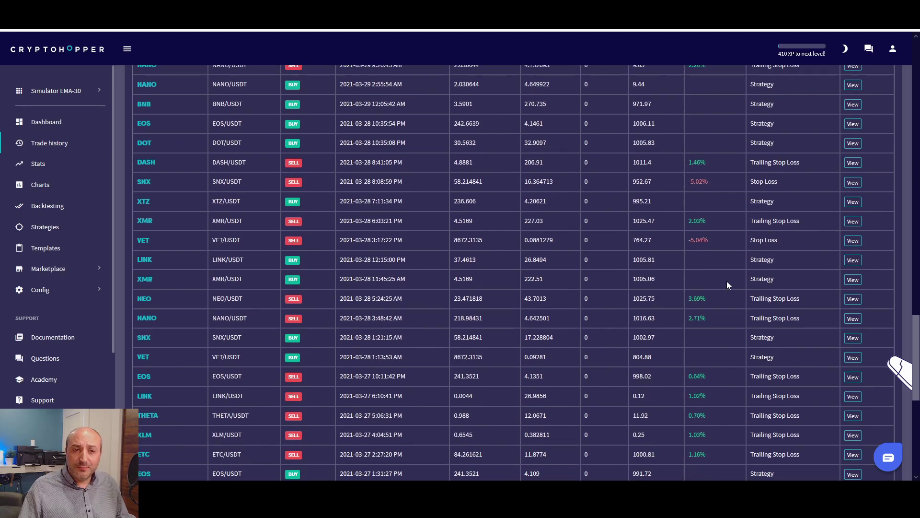
pyautogui.scroll(15, 724, 265)
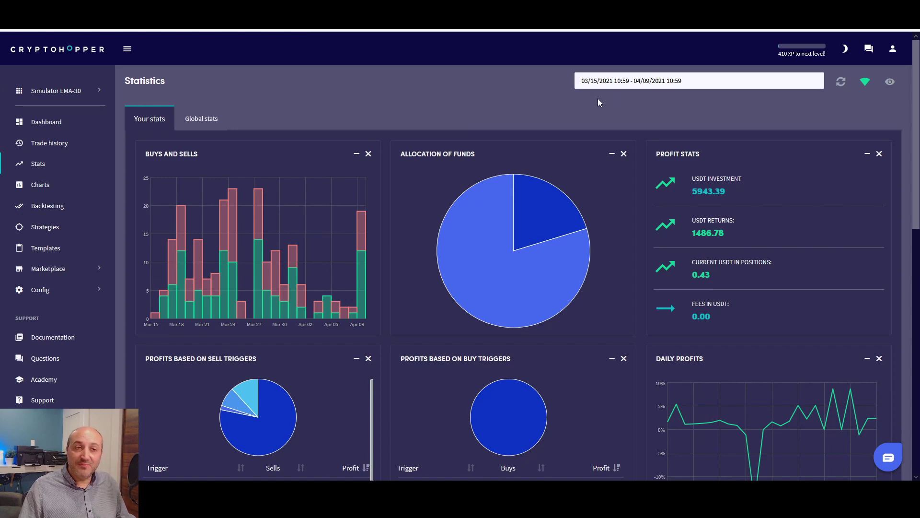
# Inspect the Simulator EMA-30 daily profits chart day by day from 22 March 2021 to the early-April peak
pyautogui.scroll(-2, 598, 99)
pyautogui.scroll(-1, 606, 191)
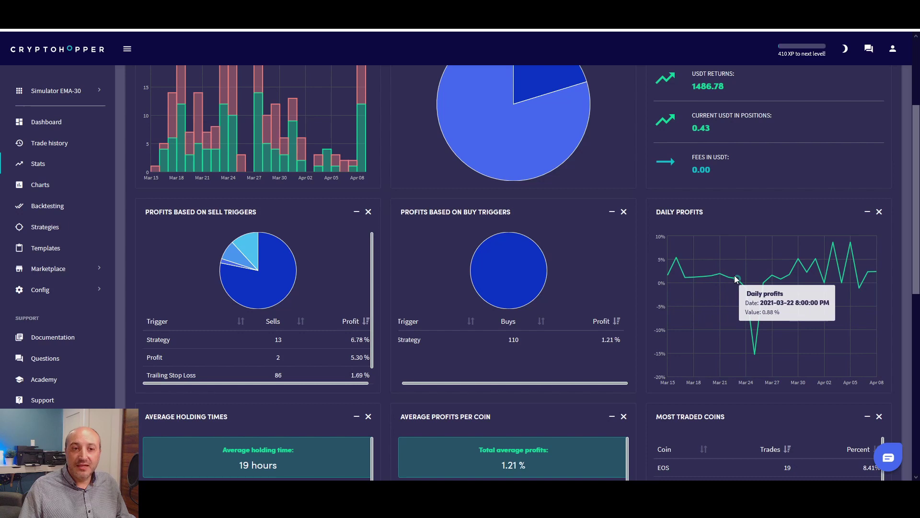
pyautogui.moveTo(747, 289)
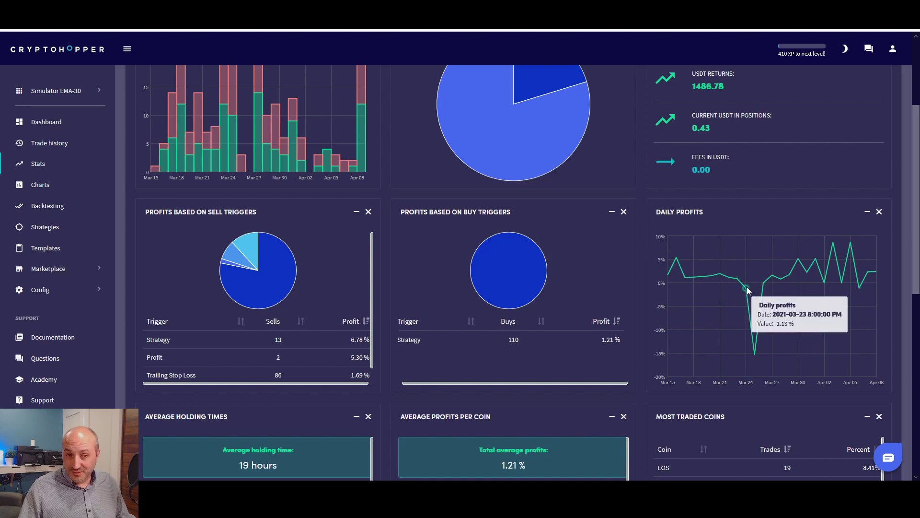
pyautogui.moveTo(755, 354)
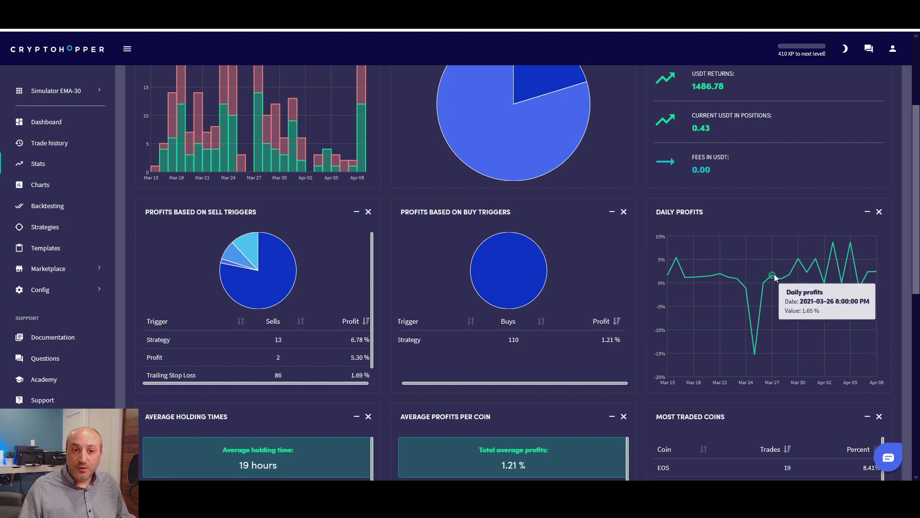
pyautogui.moveTo(798, 262)
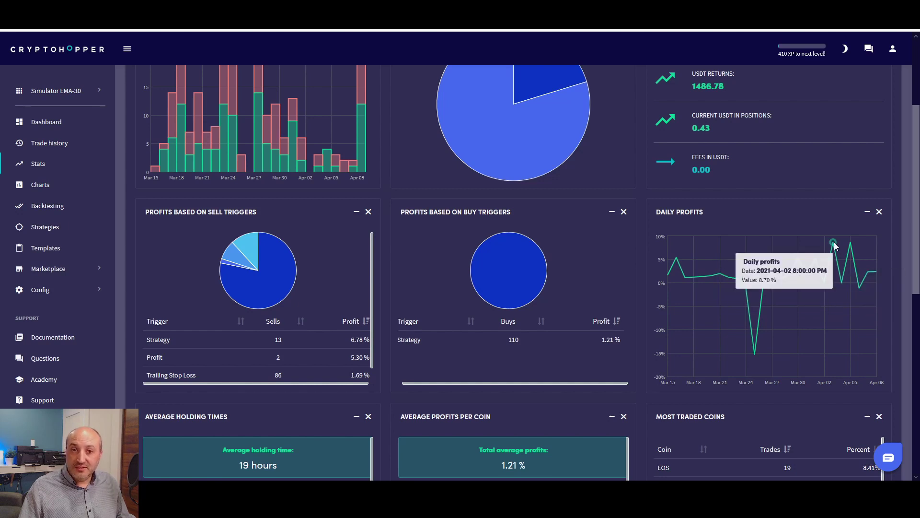
pyautogui.moveTo(834, 243)
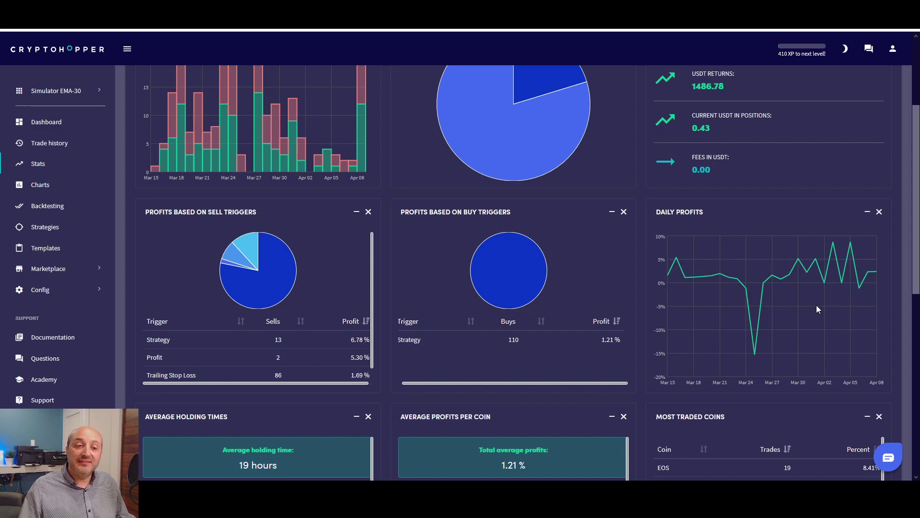
pyautogui.scroll(2, 807, 305)
pyautogui.moveTo(830, 358)
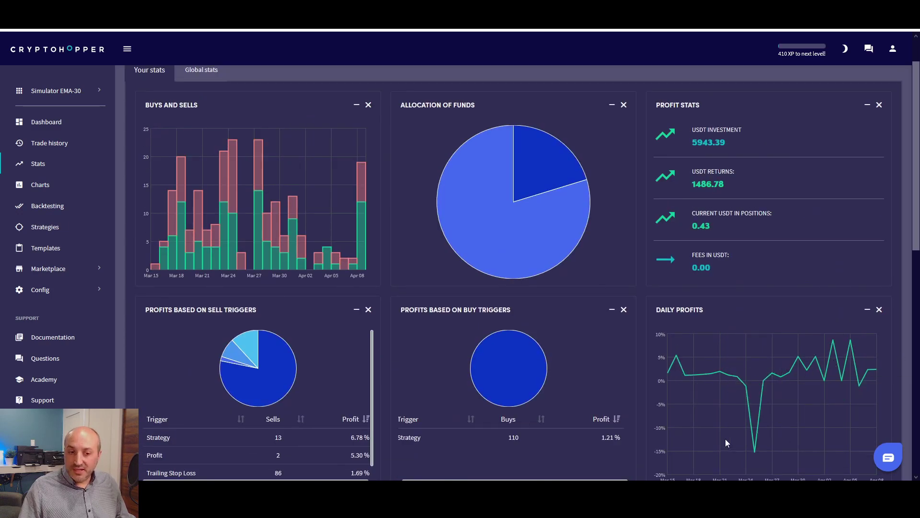
# Switch the statistics to the Simulator2 Boll hopper
pyautogui.scroll(1, 747, 430)
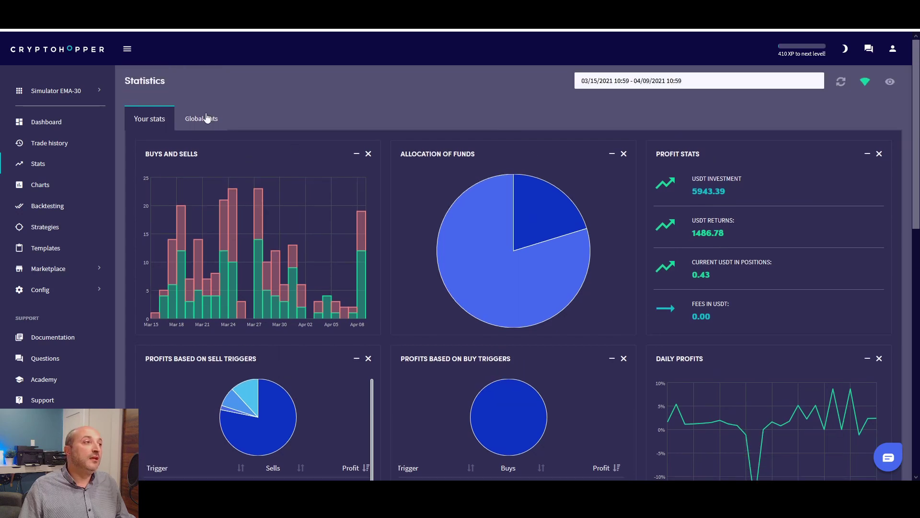
pyautogui.click(81, 92)
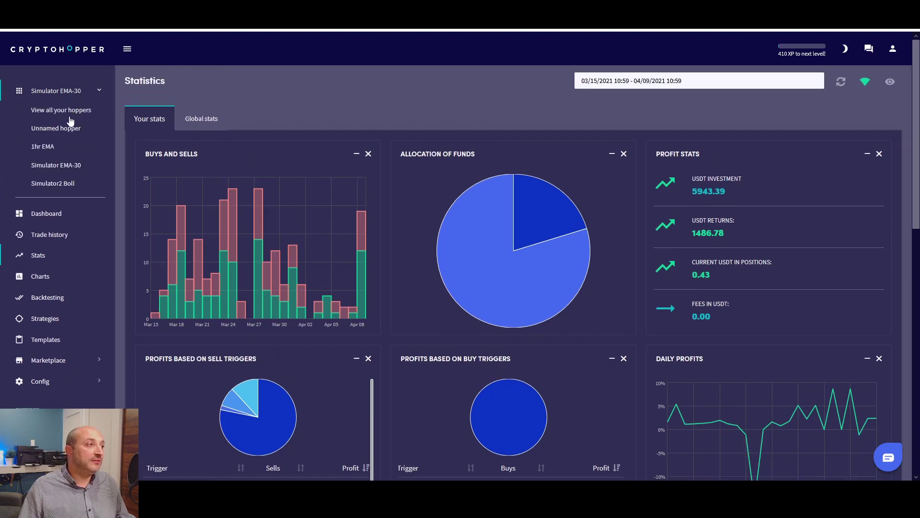
pyautogui.click(54, 183)
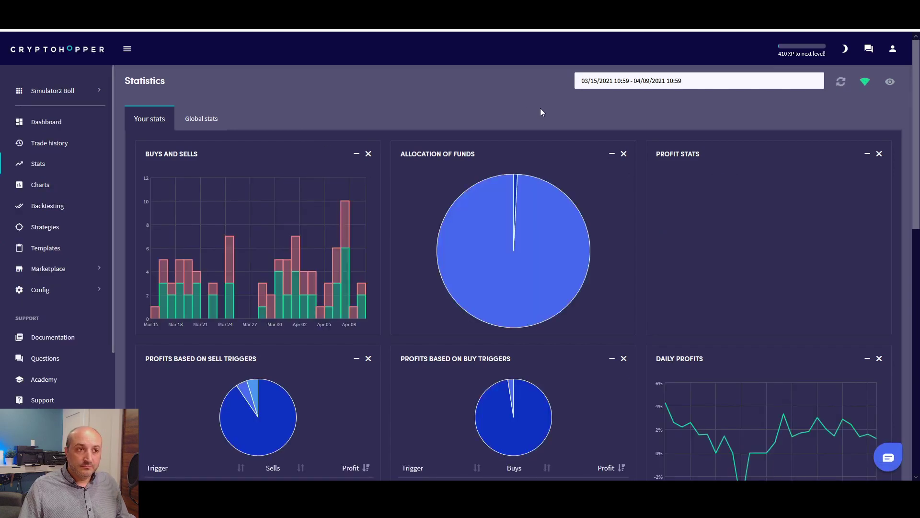
# Inspect the Simulator2 Boll daily profits chart, including the 24 March low and the late-March peak
pyautogui.scroll(-4, 572, 134)
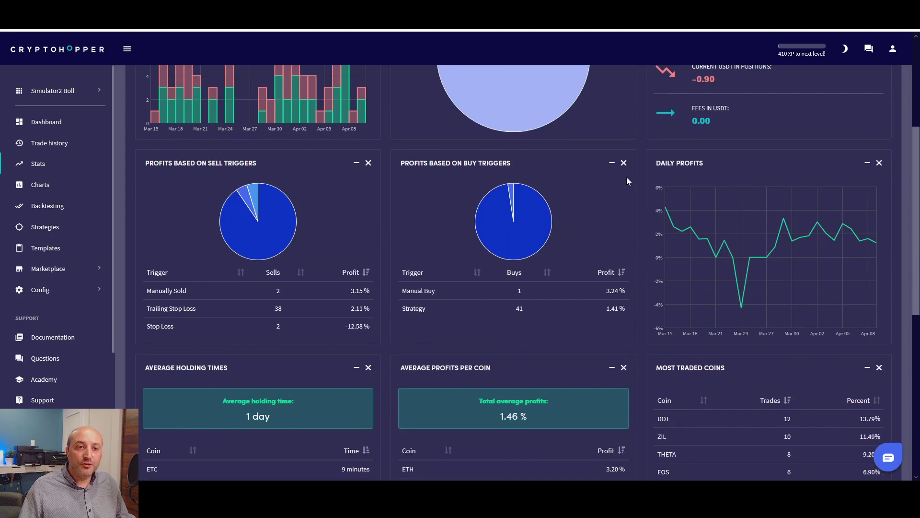
pyautogui.moveTo(742, 308)
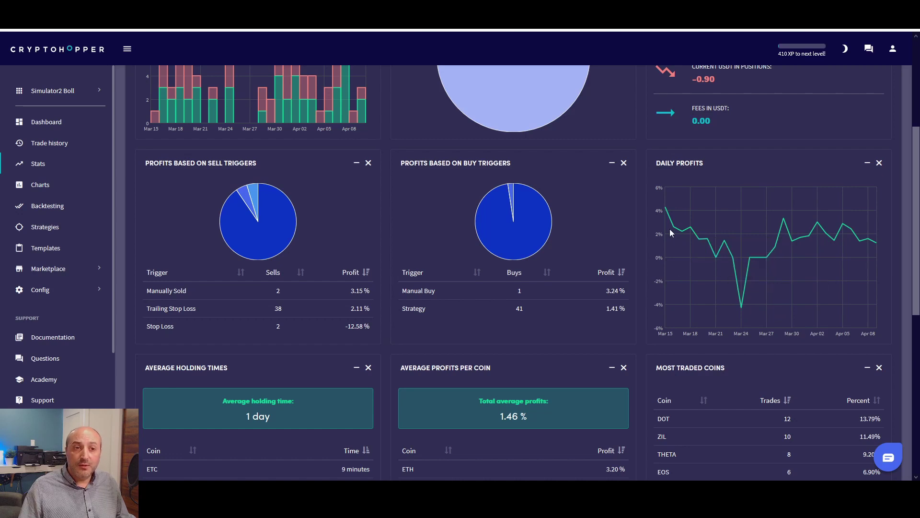
pyautogui.moveTo(690, 228)
pyautogui.moveTo(726, 242)
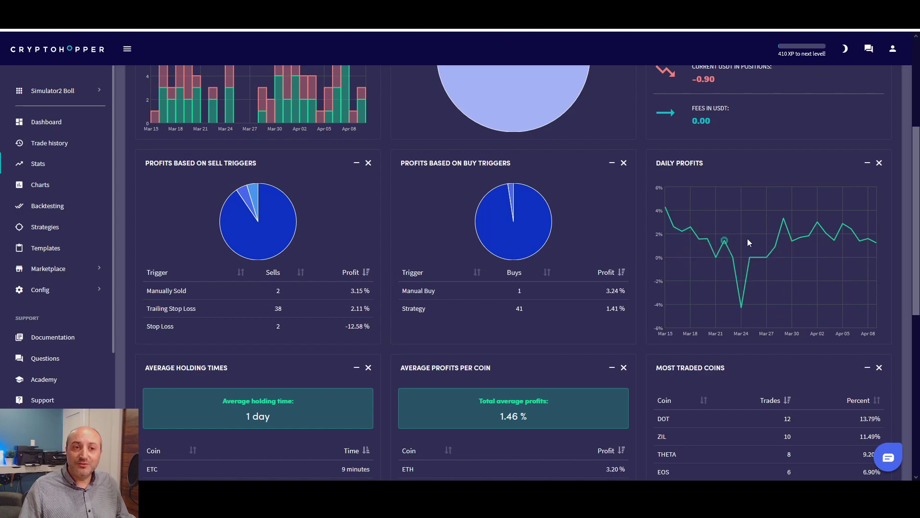
pyautogui.moveTo(784, 221)
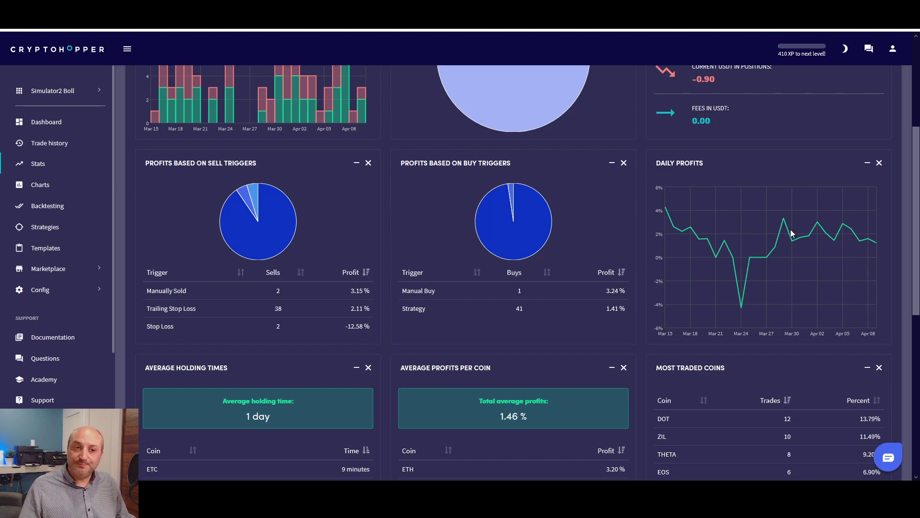
# Check the profit stats of Simulator2 Boll and open the hopper's dashboard
pyautogui.scroll(2, 790, 229)
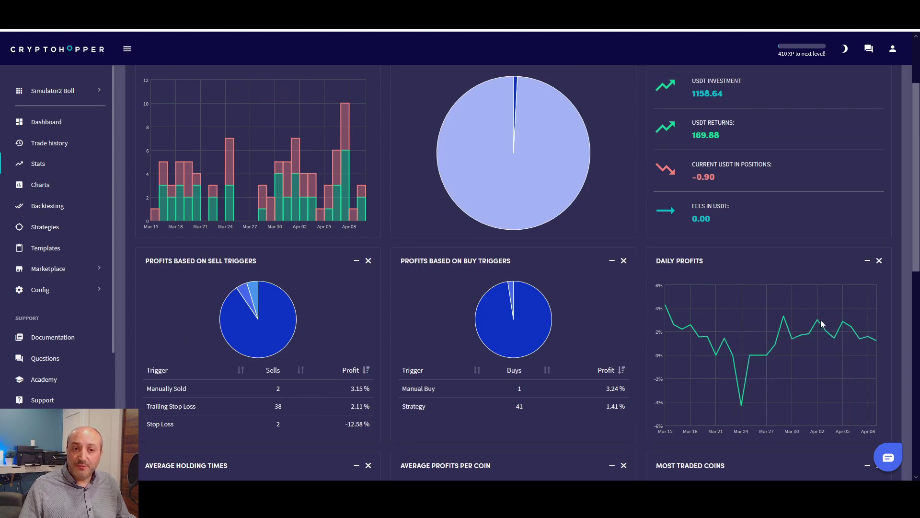
pyautogui.scroll(1, 738, 339)
pyautogui.scroll(2, 738, 339)
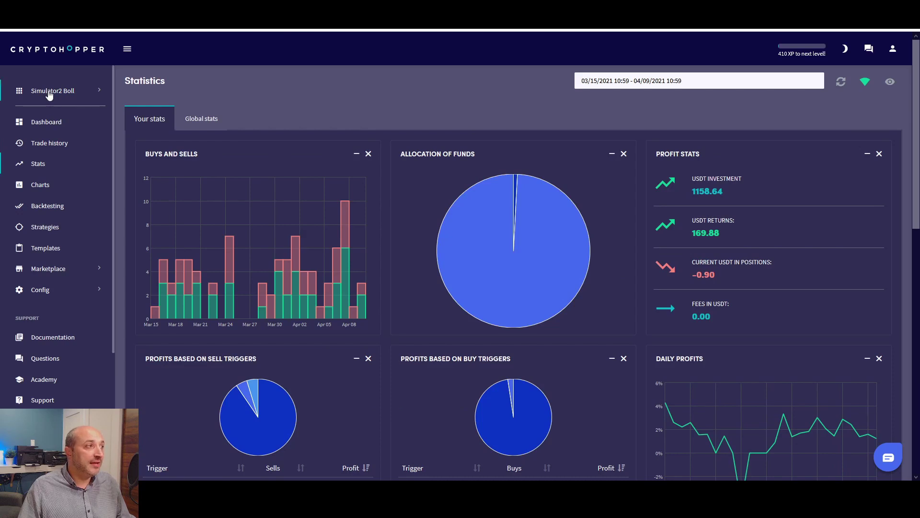
pyautogui.click(49, 127)
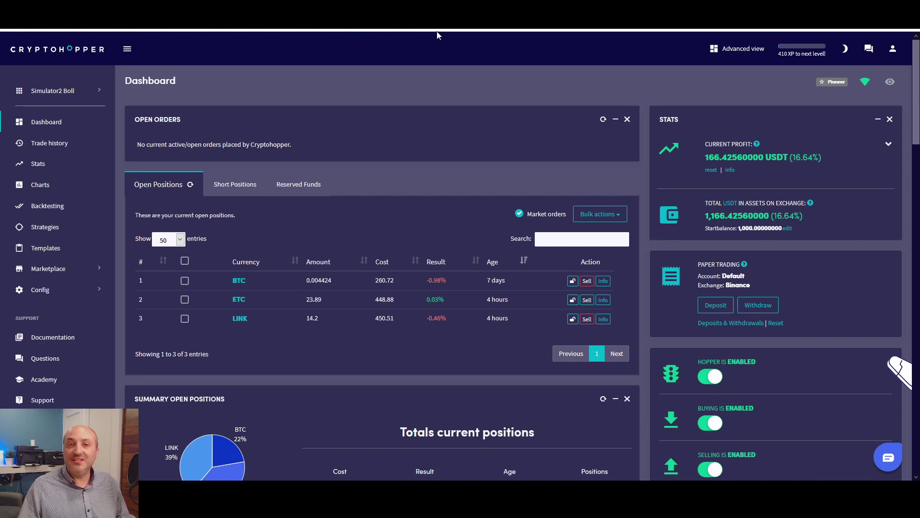
# Switch to CoinMarketCap and sort the cryptocurrencies by 7-day change, with the largest gains first
pyautogui.hotkey('alt', 'Tab')
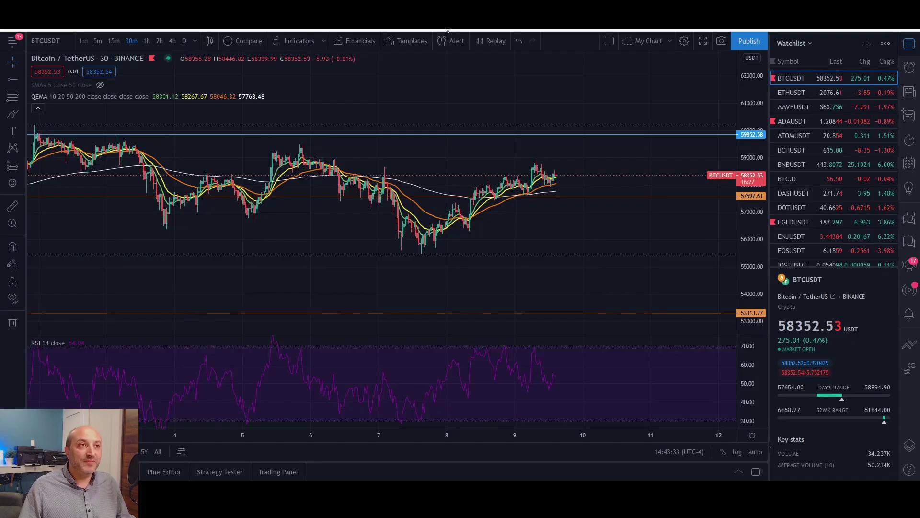
pyautogui.hotkey('alt', 'Tab')
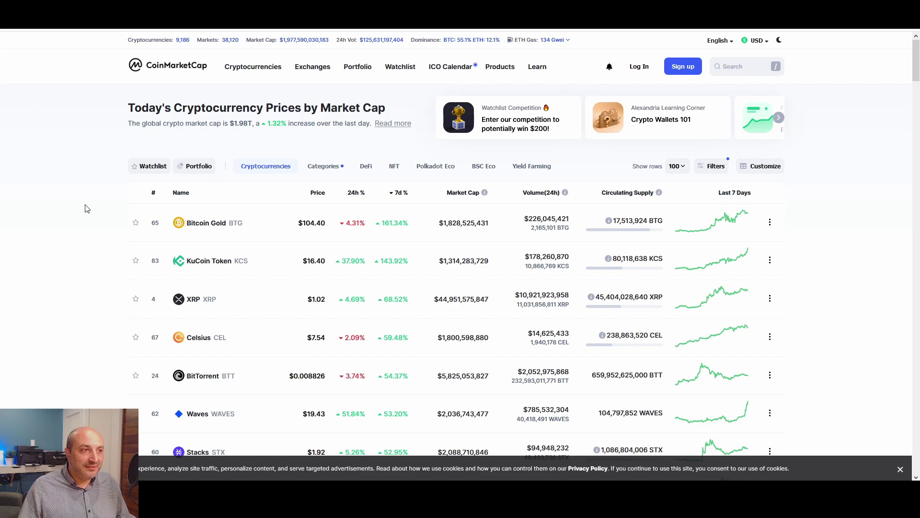
pyautogui.click(397, 194)
pyautogui.click(397, 195)
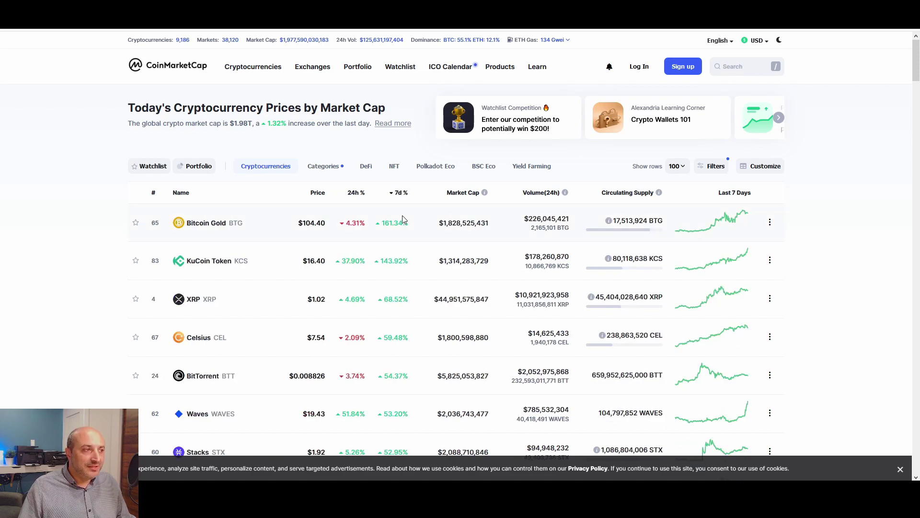
# Review the 7-day performance of the listed coins from the biggest gainers down to the losing ones
pyautogui.scroll(-1, 392, 225)
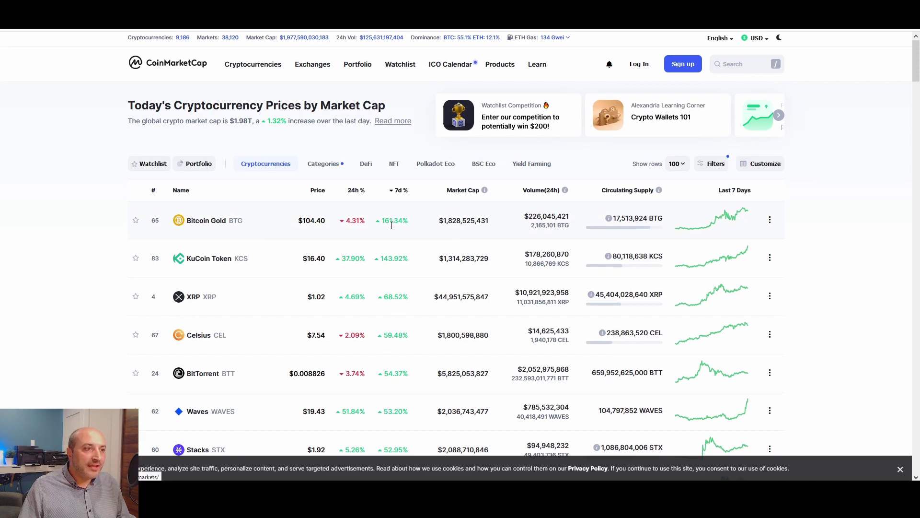
pyautogui.scroll(-3, 392, 225)
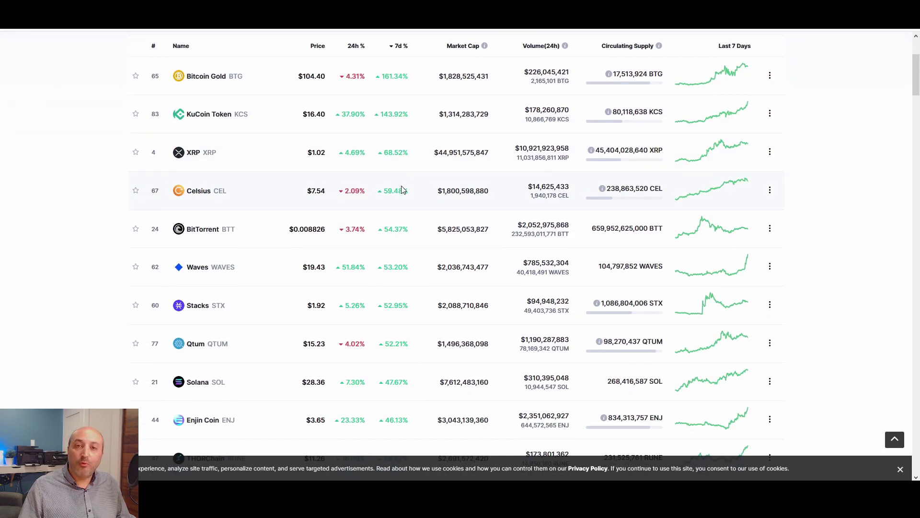
pyautogui.scroll(-2, 406, 226)
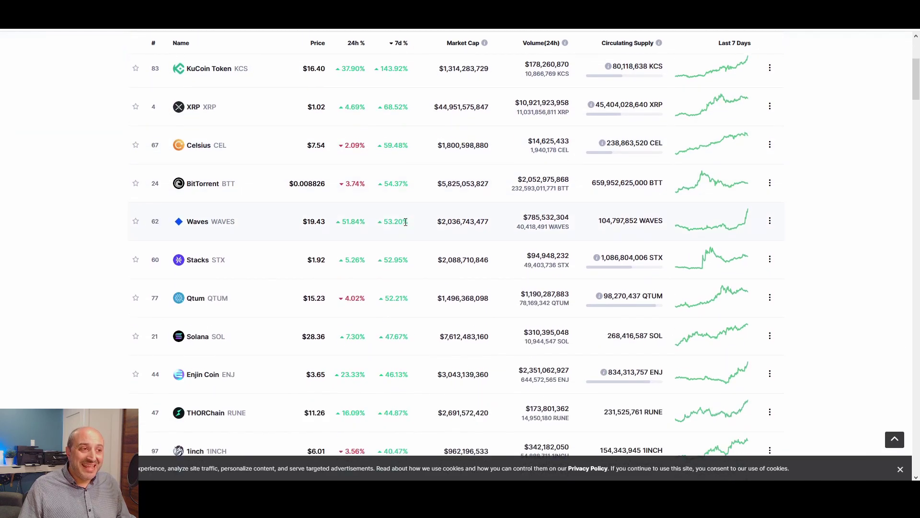
pyautogui.scroll(-7, 406, 225)
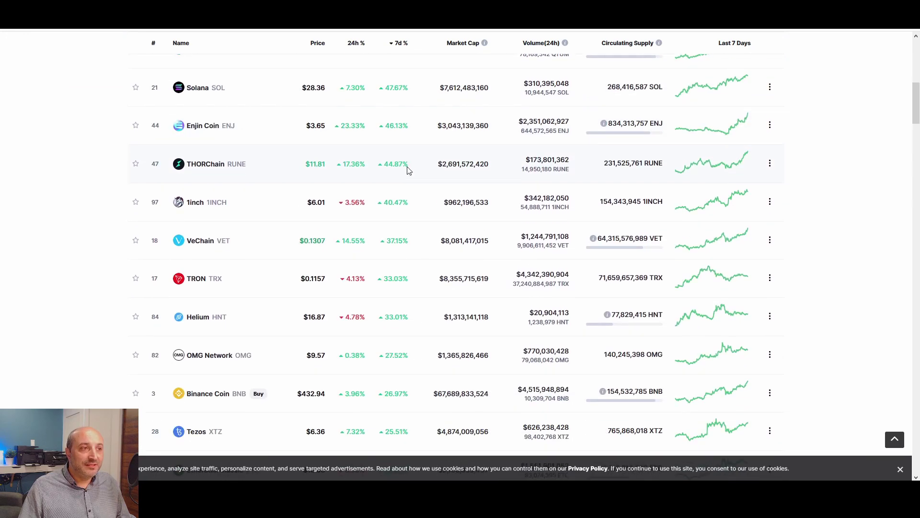
pyautogui.scroll(-2, 408, 171)
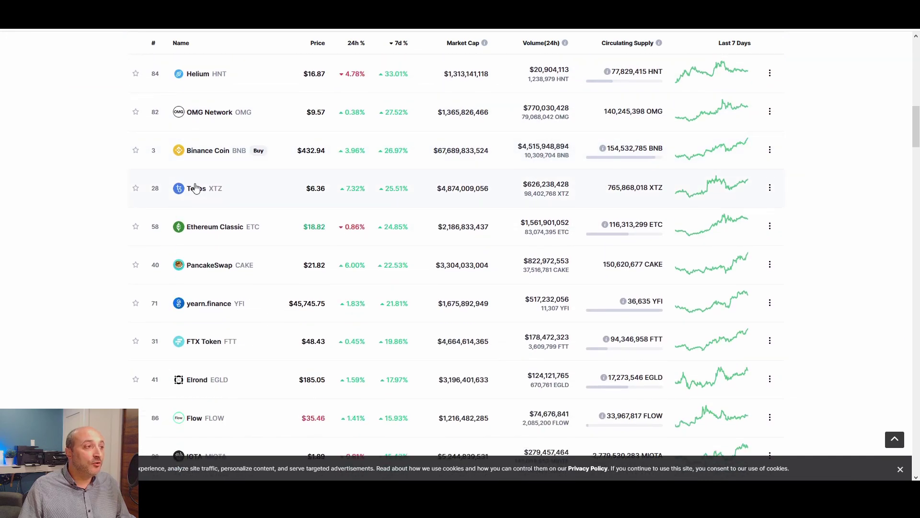
pyautogui.scroll(3, 194, 180)
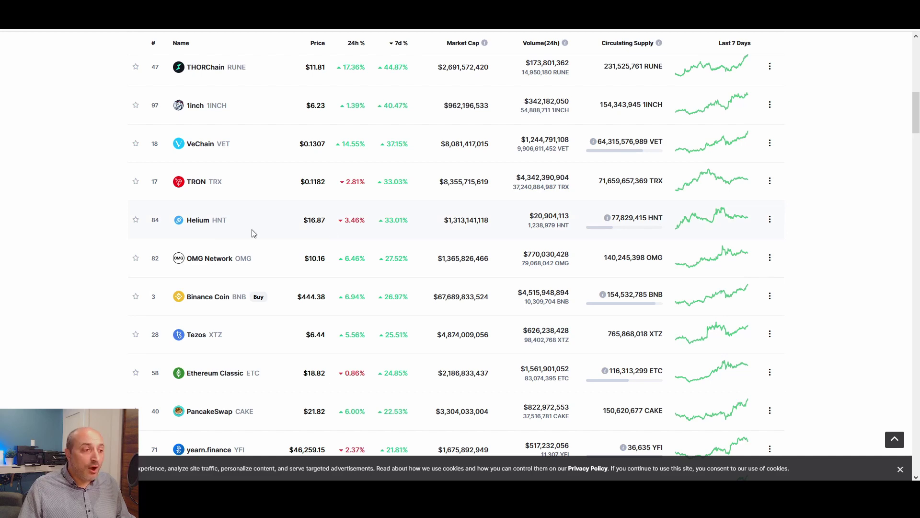
pyautogui.scroll(-4, 408, 143)
pyautogui.scroll(-14, 405, 151)
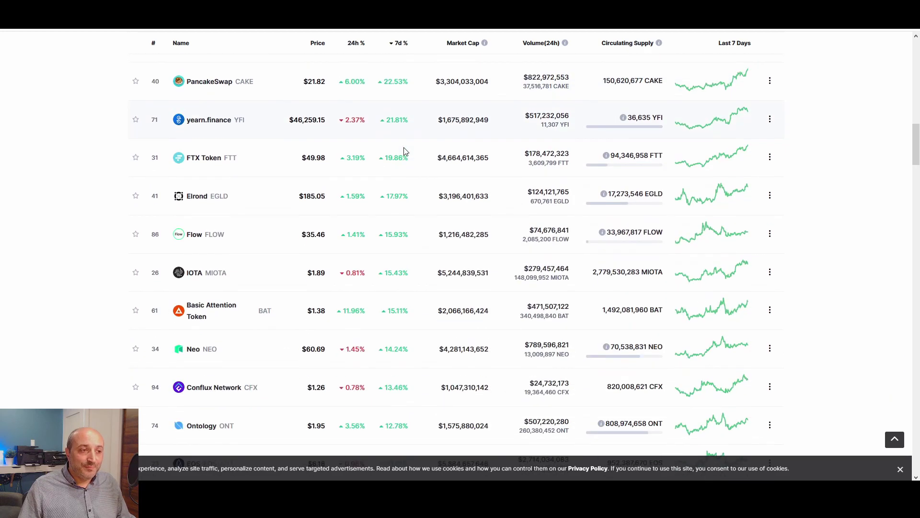
pyautogui.scroll(-19, 407, 155)
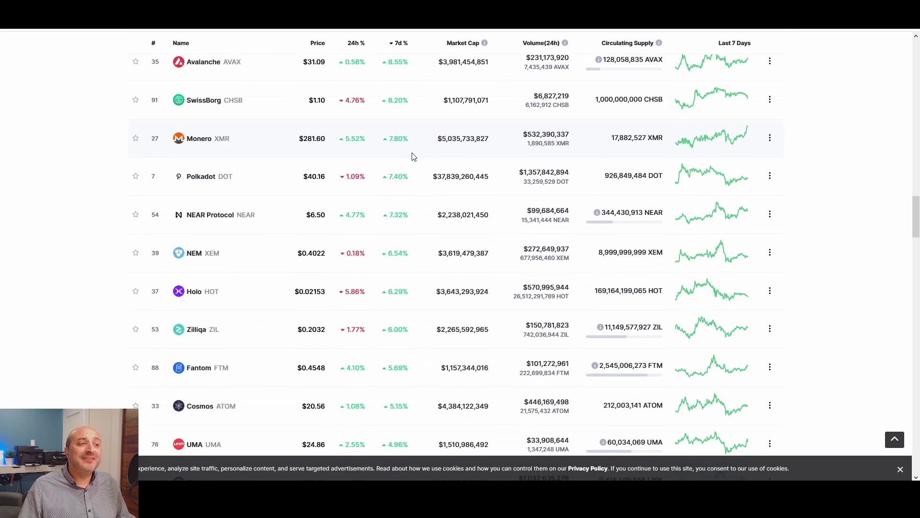
pyautogui.scroll(-9, 413, 156)
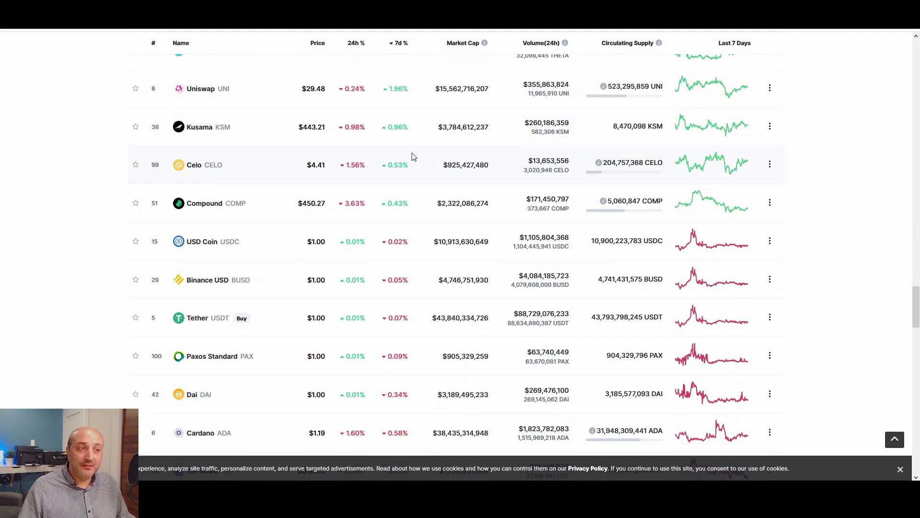
pyautogui.scroll(10, 413, 156)
pyautogui.scroll(20, 413, 156)
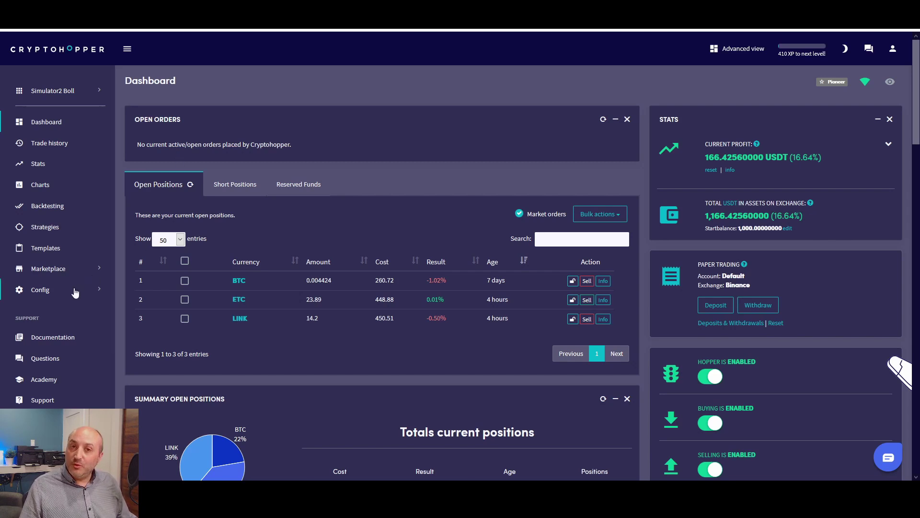
# Switch back to Cryptohopper, select the Simulator EMA-30 hopper and open its configuration
pyautogui.click(43, 291)
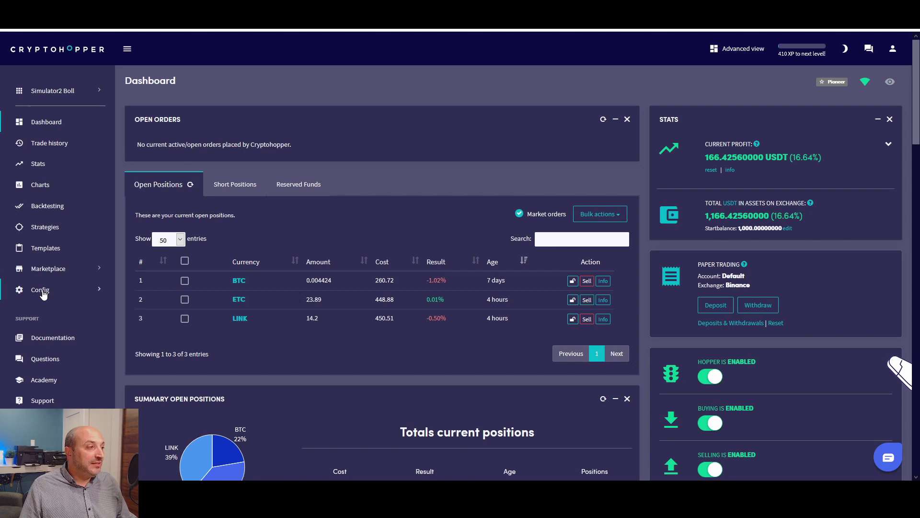
pyautogui.click(55, 92)
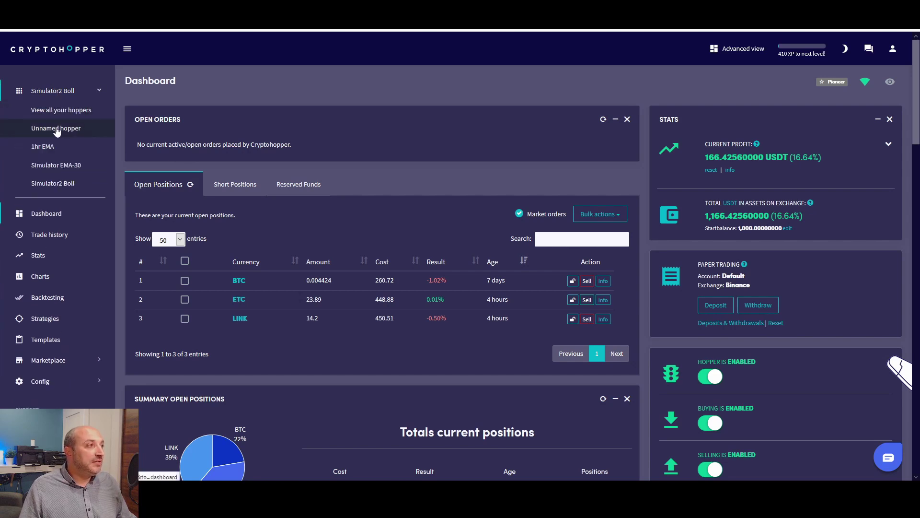
pyautogui.click(40, 166)
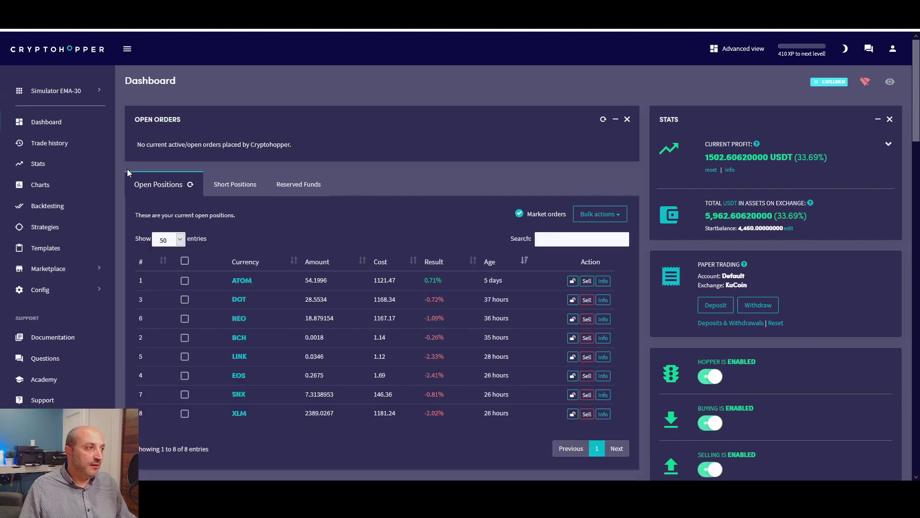
pyautogui.click(95, 89)
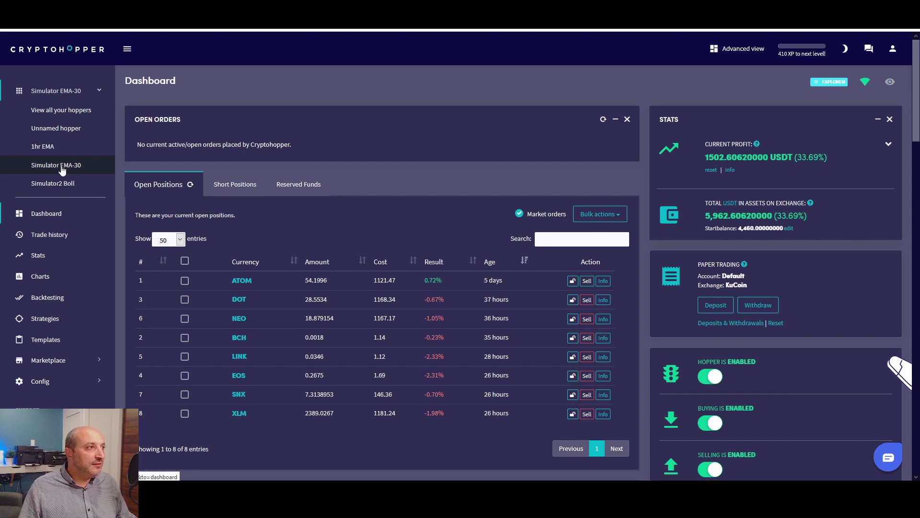
pyautogui.click(61, 165)
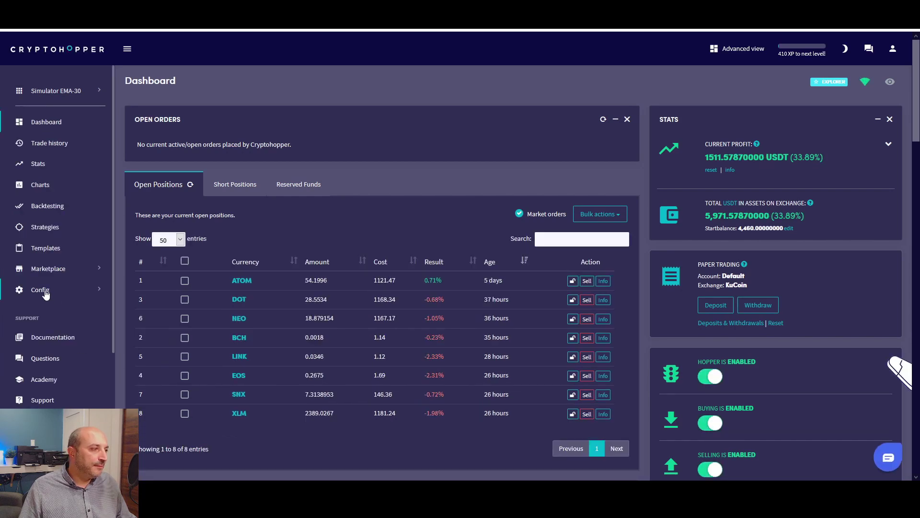
pyautogui.click(42, 290)
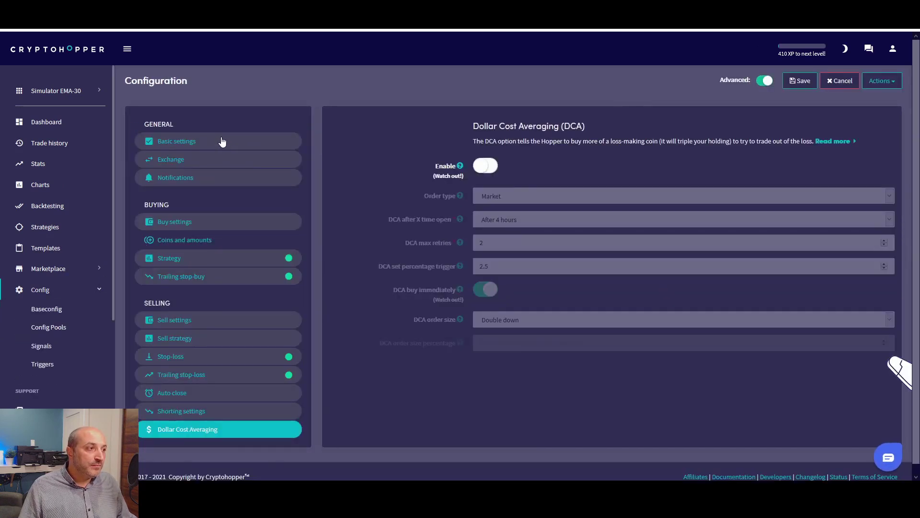
# Review the buying configuration of Simulator EMA-30: buy settings, allowed coins and amounts, strategy, and trailing stop-buy
pyautogui.click(178, 222)
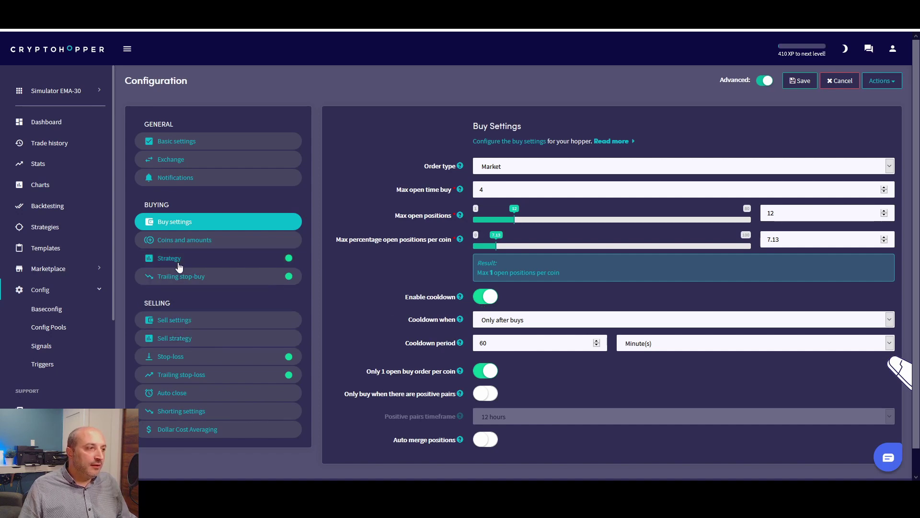
pyautogui.click(180, 244)
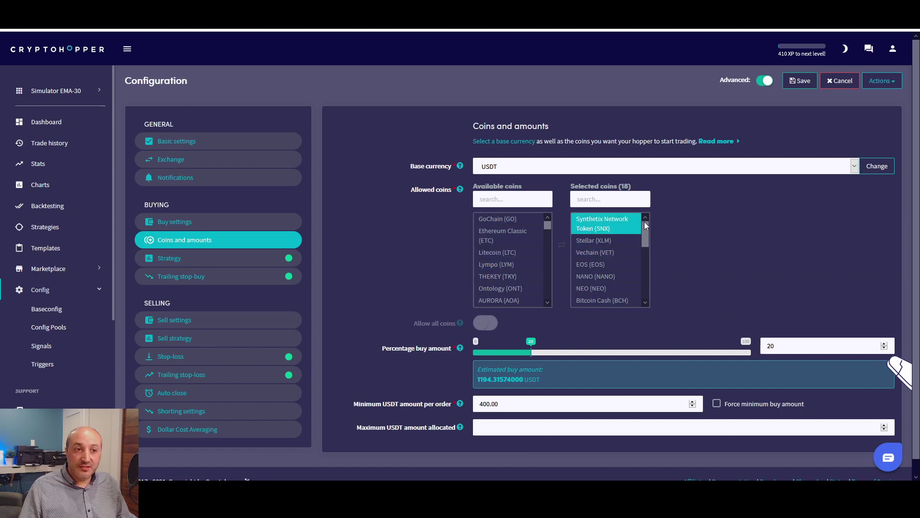
pyautogui.moveTo(647, 225); pyautogui.dragTo(646, 286)
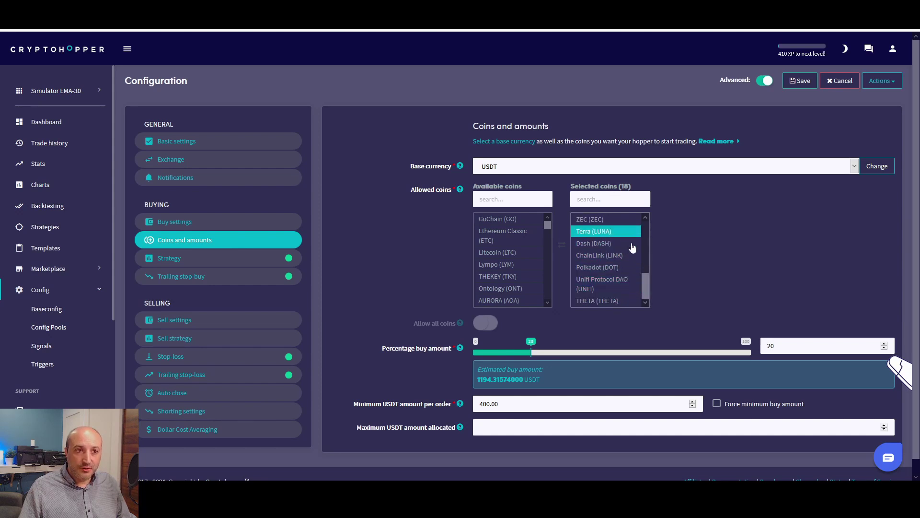
pyautogui.click(624, 267)
pyautogui.moveTo(644, 286); pyautogui.dragTo(650, 223)
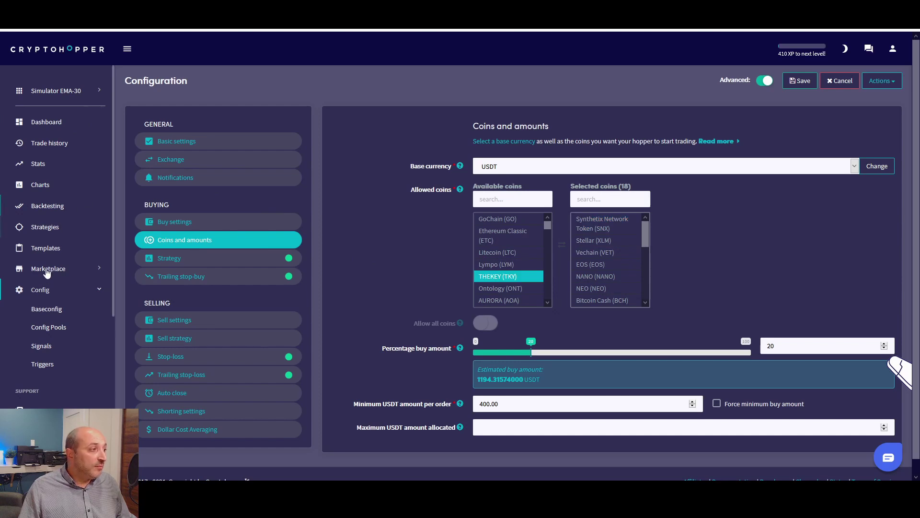
pyautogui.click(177, 260)
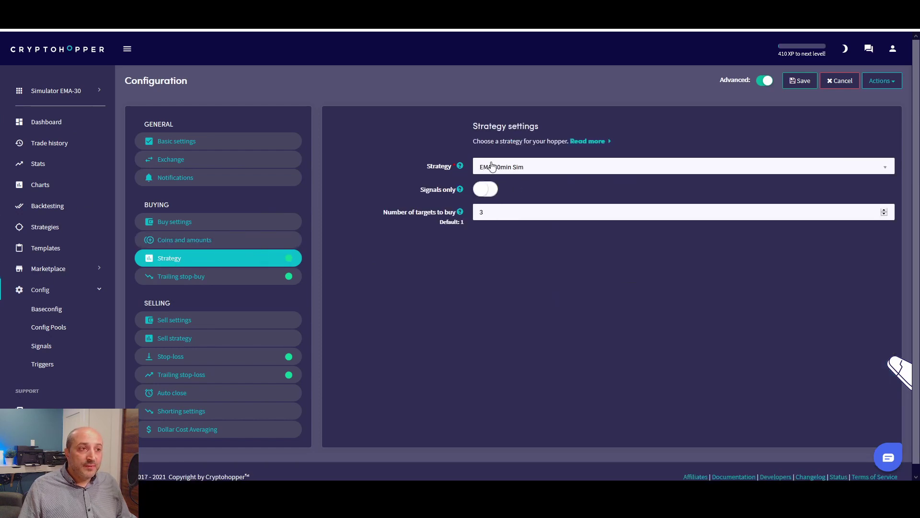
pyautogui.click(220, 282)
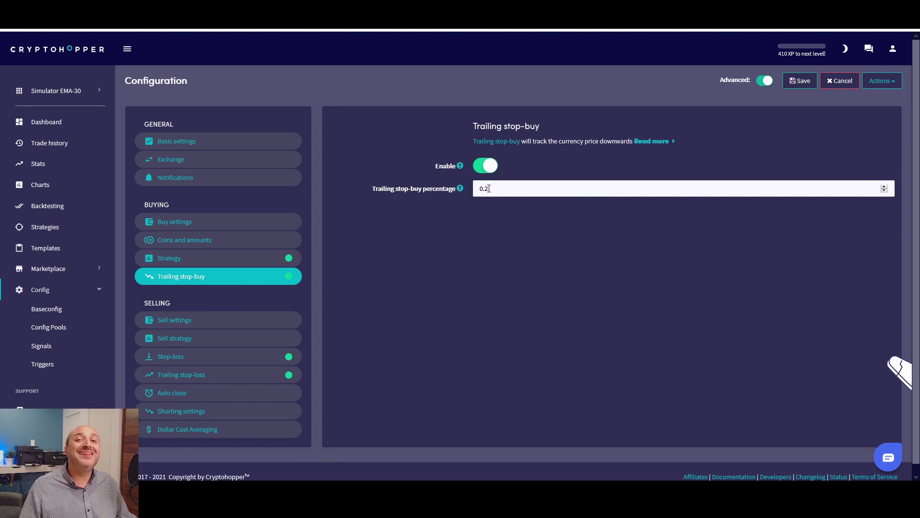
# Review the Simulator EMA-30 sell settings, including the take-profit value, along with its sell strategy and stop-loss options
pyautogui.click(182, 320)
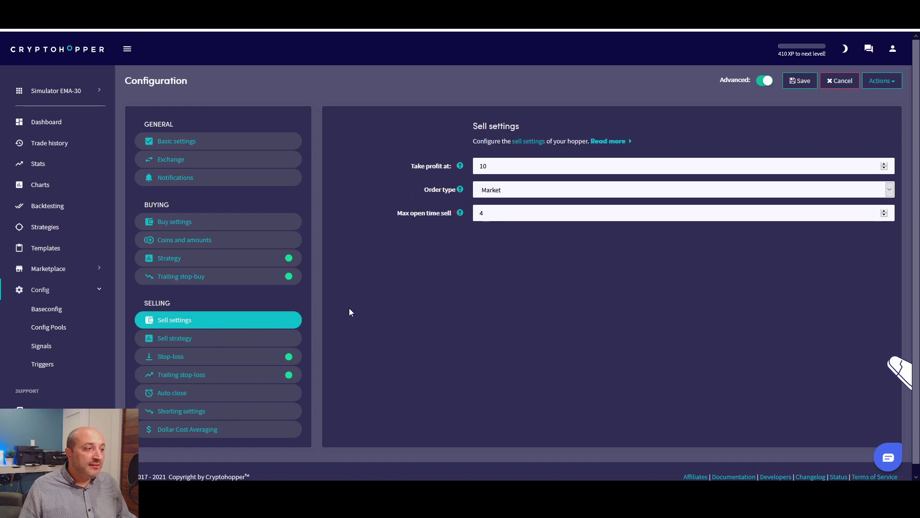
pyautogui.click(492, 167)
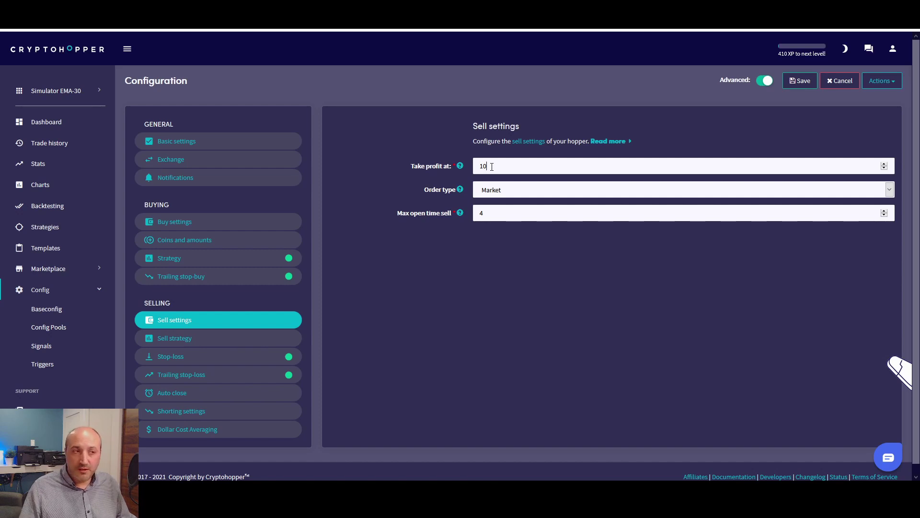
pyautogui.click(209, 338)
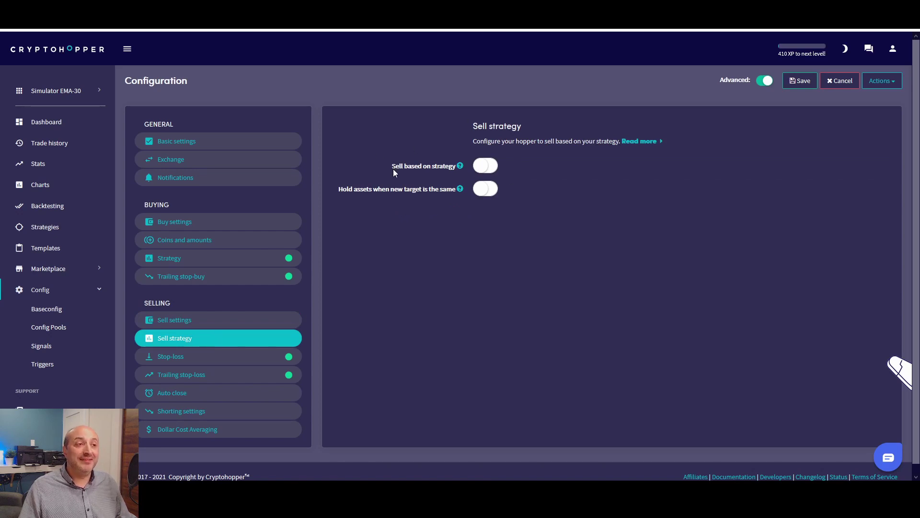
pyautogui.click(173, 358)
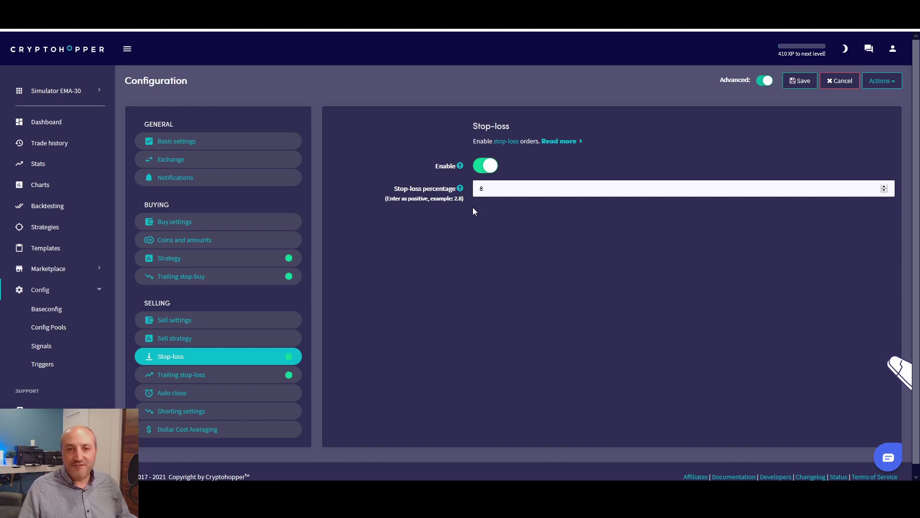
# Set the trailing stop-loss of Simulator EMA-30 to arm at 1.8
pyautogui.click(187, 374)
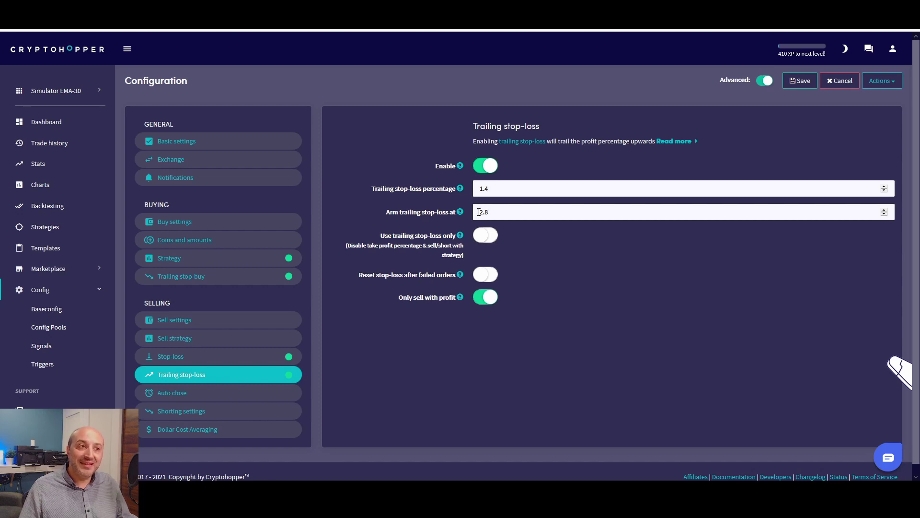
pyautogui.moveTo(478, 212); pyautogui.dragTo(483, 212)
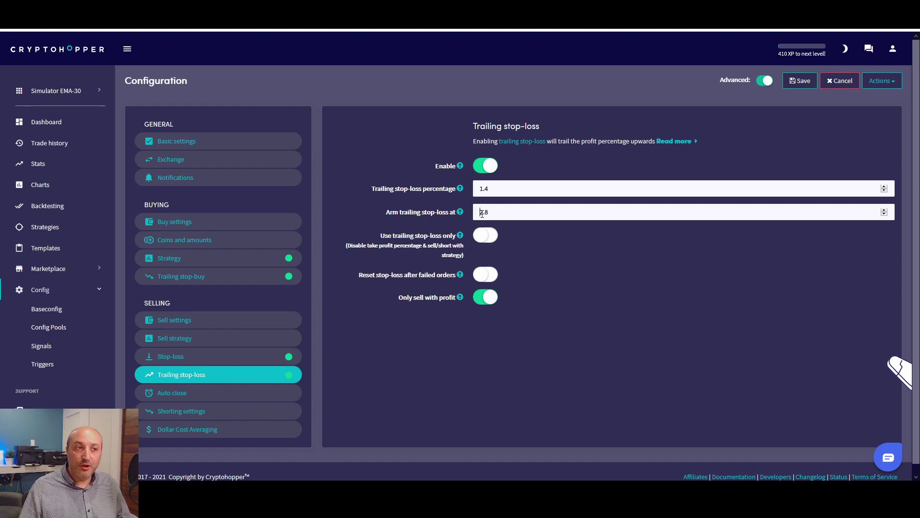
pyautogui.write('1')
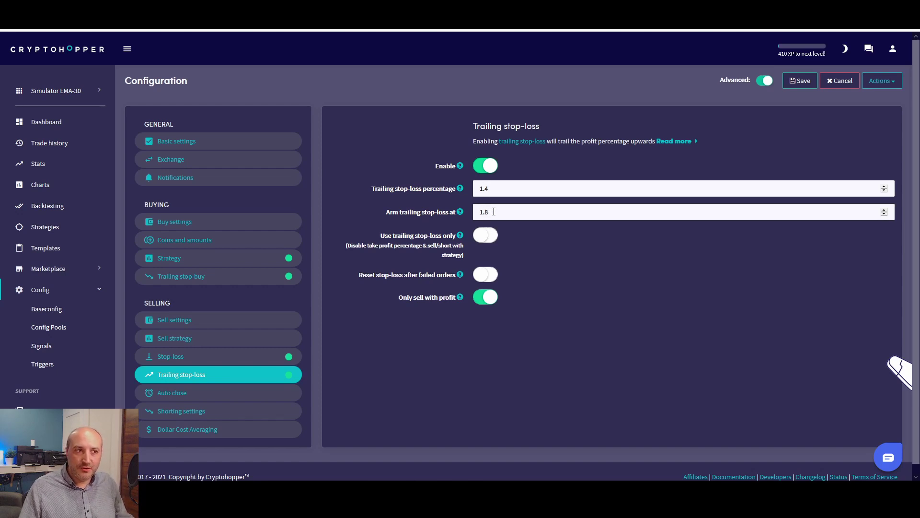
# Check the auto close, shorting and Dollar Cost Averaging settings of Simulator EMA-30
pyautogui.scroll(-1, 491, 206)
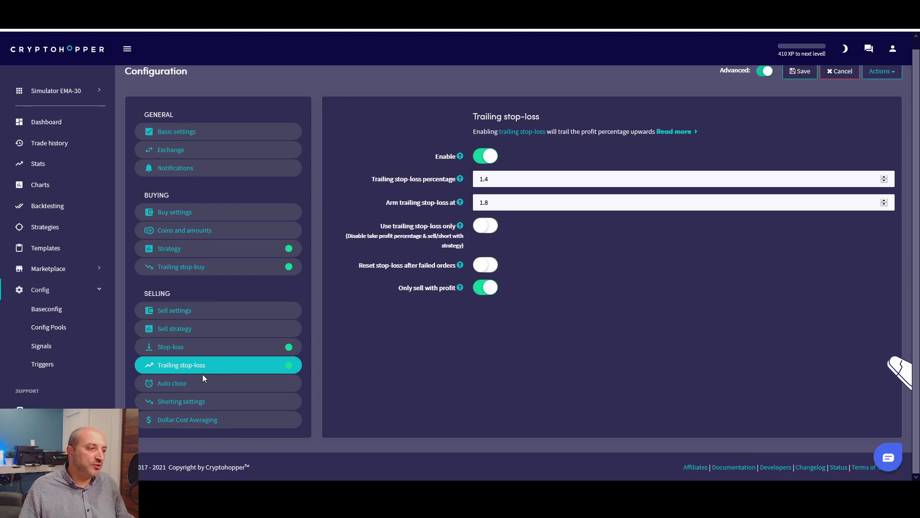
pyautogui.click(164, 391)
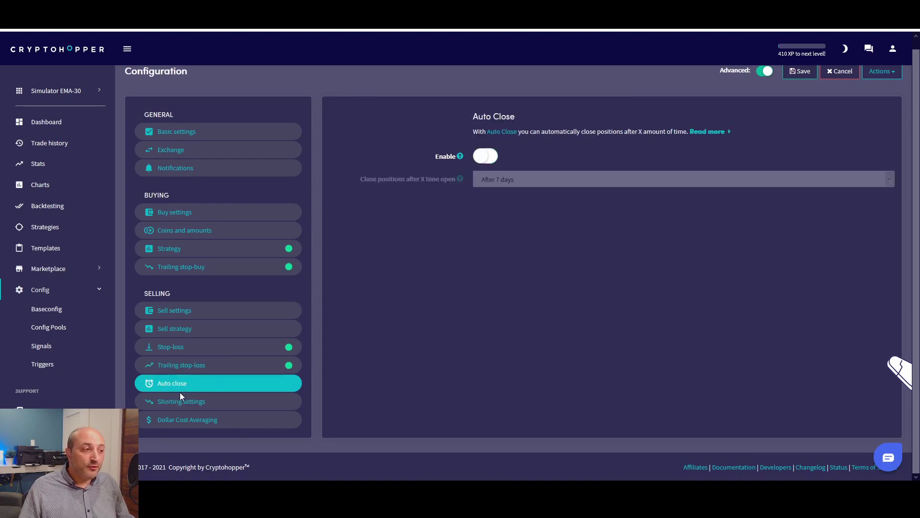
pyautogui.click(189, 406)
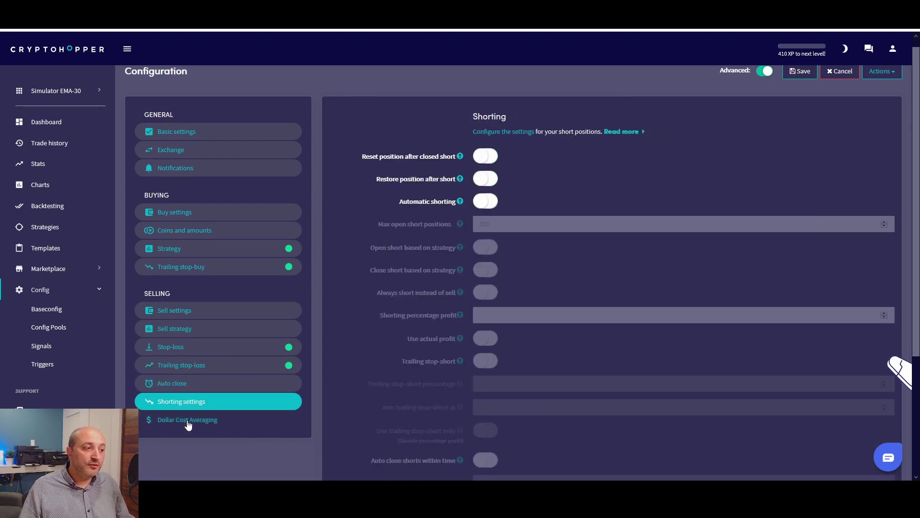
pyautogui.click(192, 421)
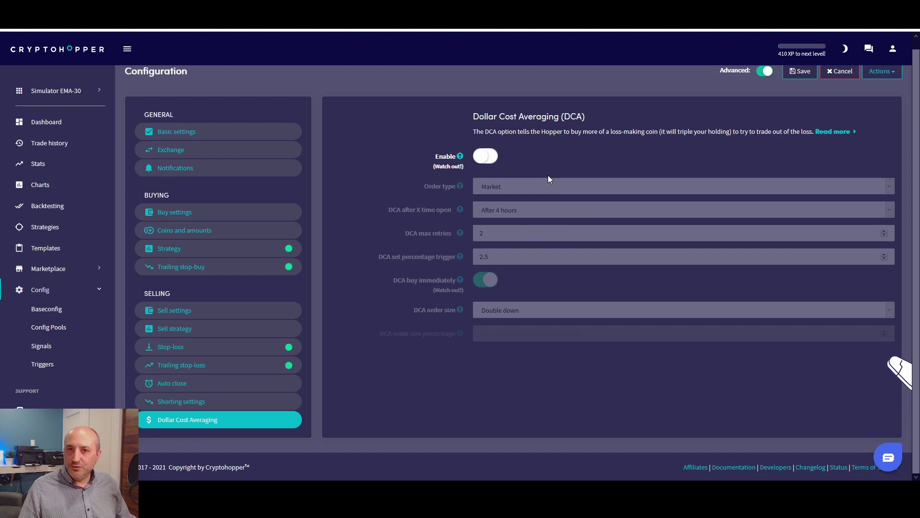
# Switch to the Simulator2 Boll hopper and review its coins and amounts, strategy and trailing stop-buy configuration
pyautogui.click(61, 94)
pyautogui.click(47, 186)
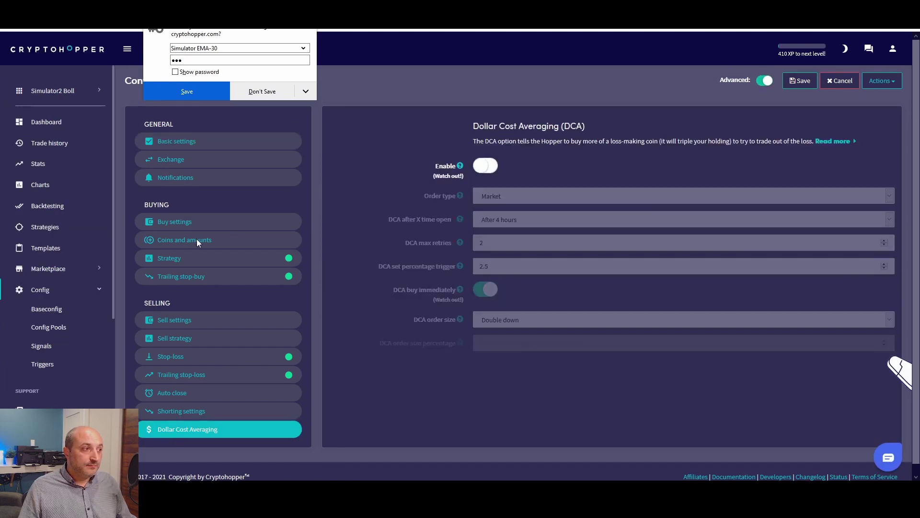
pyautogui.click(193, 244)
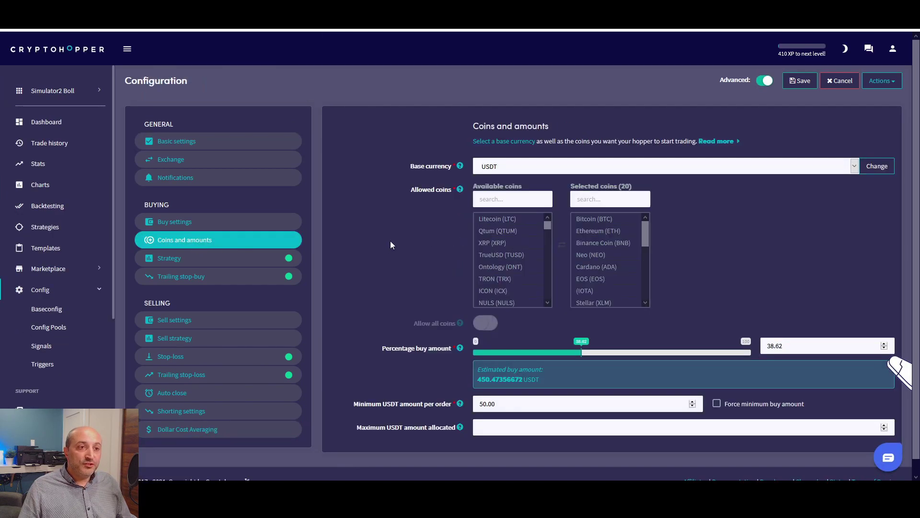
pyautogui.click(605, 267)
pyautogui.click(512, 220)
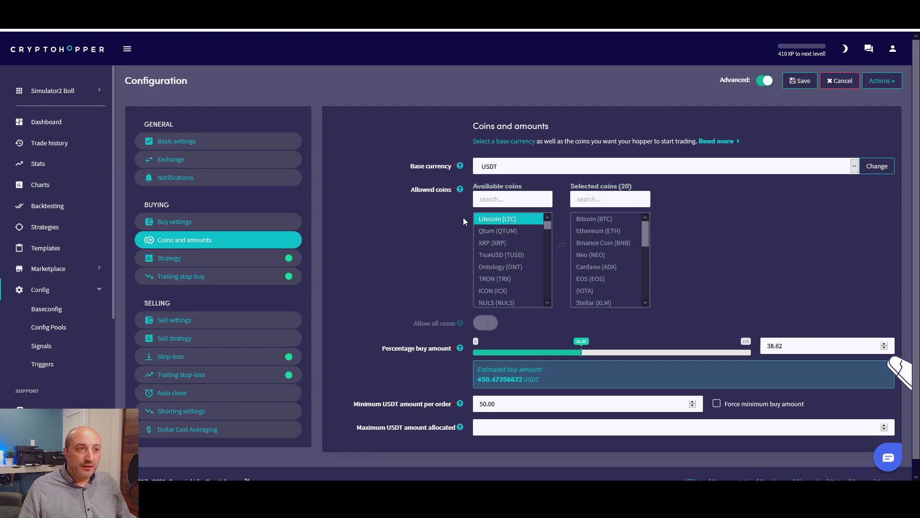
pyautogui.click(213, 261)
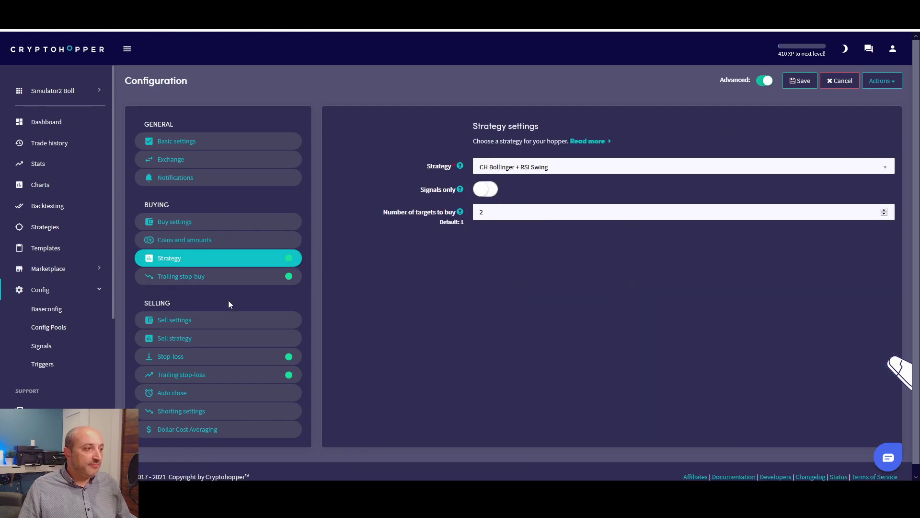
pyautogui.click(220, 277)
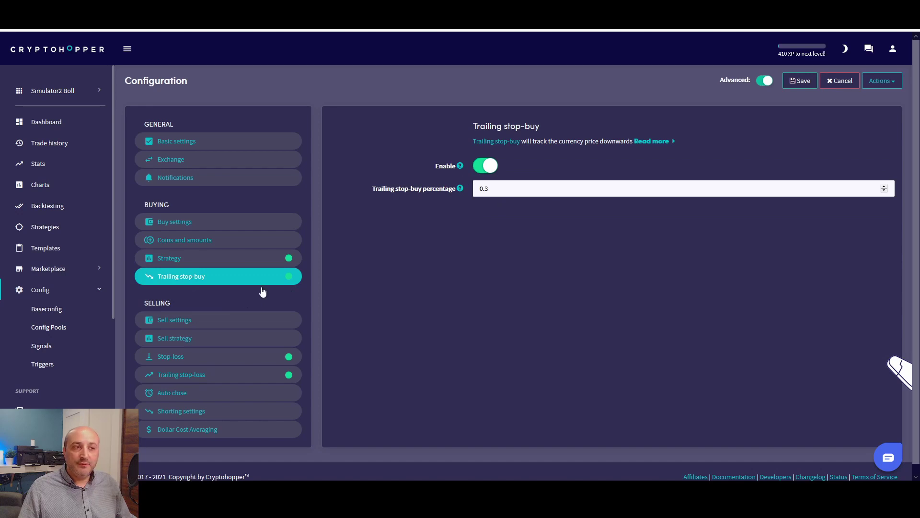
# Review the Simulator2 Boll sell settings, sell strategy and stop-loss percentage
pyautogui.click(237, 317)
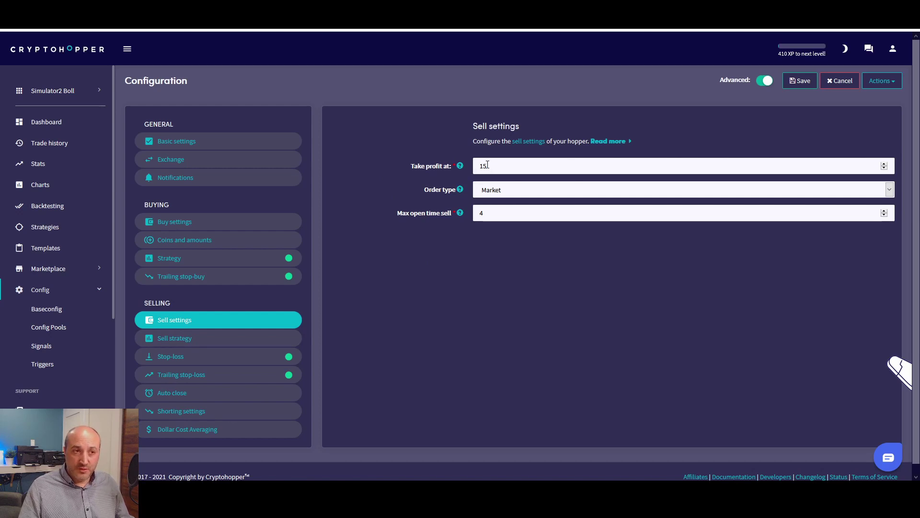
pyautogui.click(188, 341)
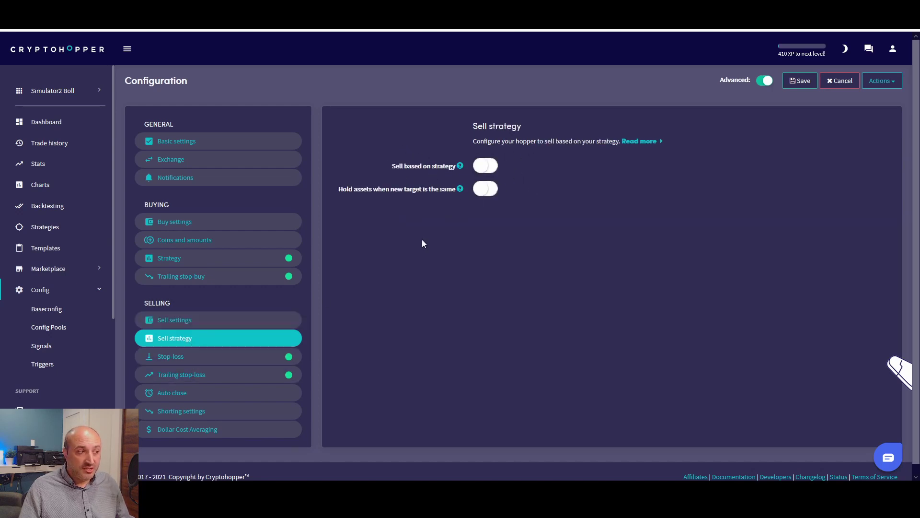
pyautogui.click(187, 357)
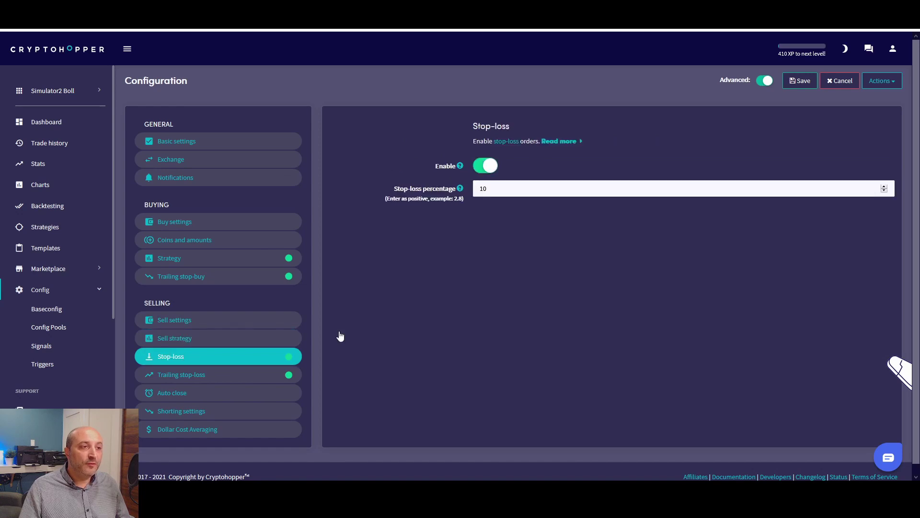
pyautogui.doubleClick(507, 189)
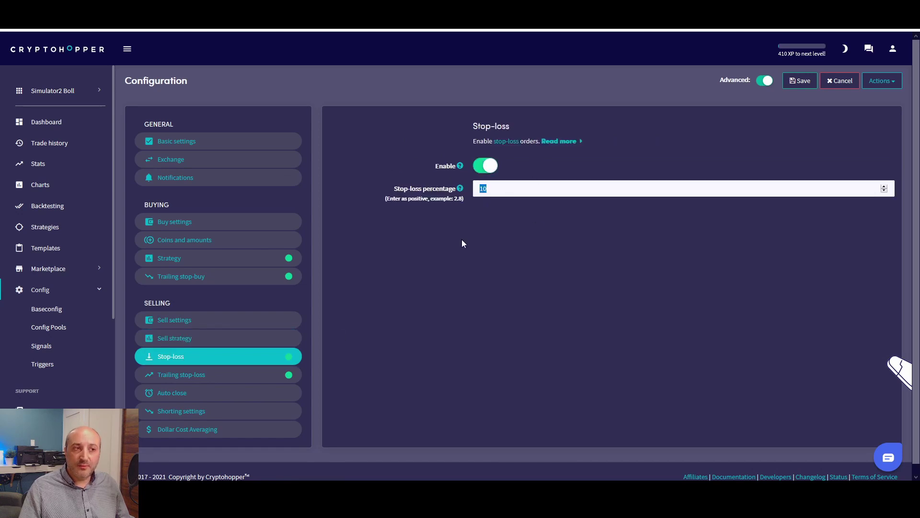
pyautogui.click(462, 254)
# Check the trailing stop-loss, auto close, shorting and Dollar Cost Averaging settings of Simulator2 Boll
pyautogui.click(206, 376)
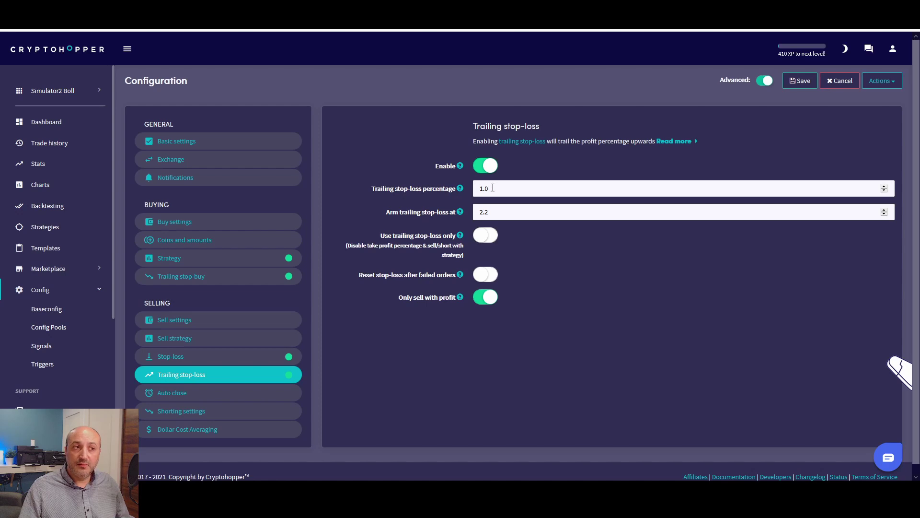
pyautogui.click(200, 392)
pyautogui.click(197, 411)
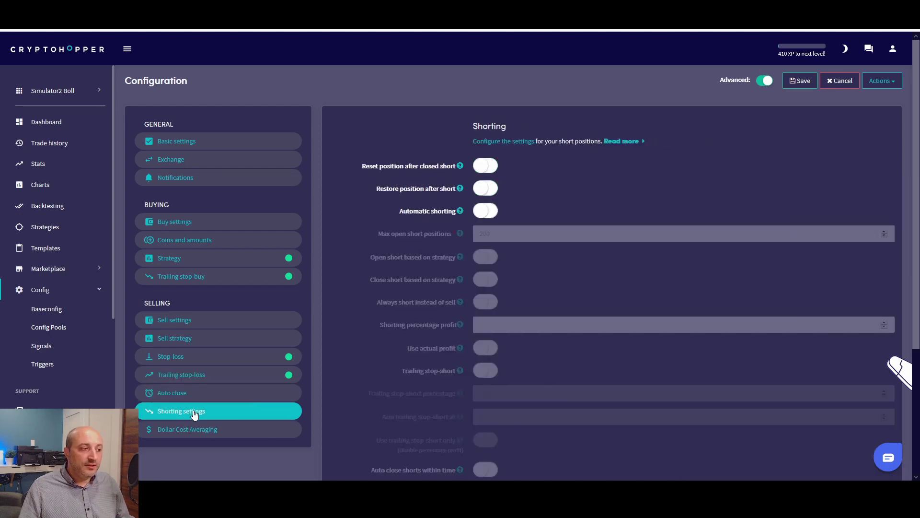
pyautogui.click(196, 429)
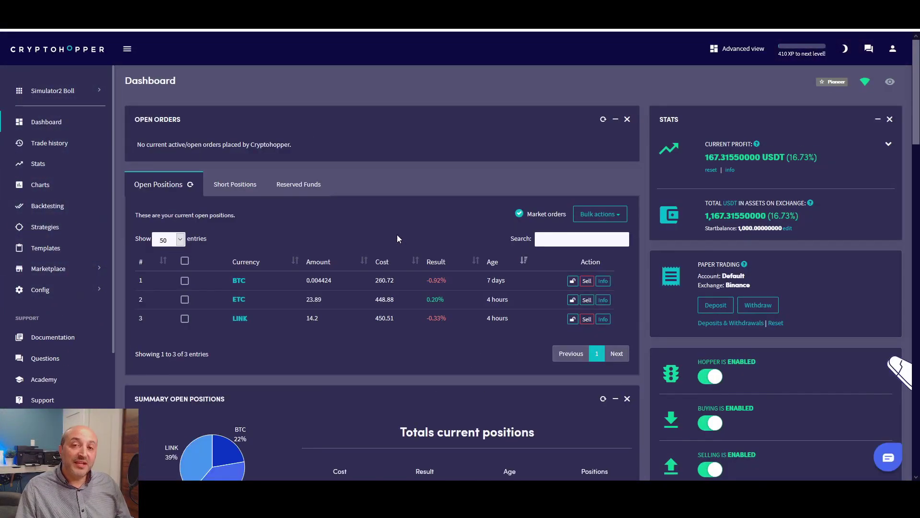
# Review the open positions, their summary and the latest sells on the Simulator2 Boll dashboard
pyautogui.scroll(-2, 397, 234)
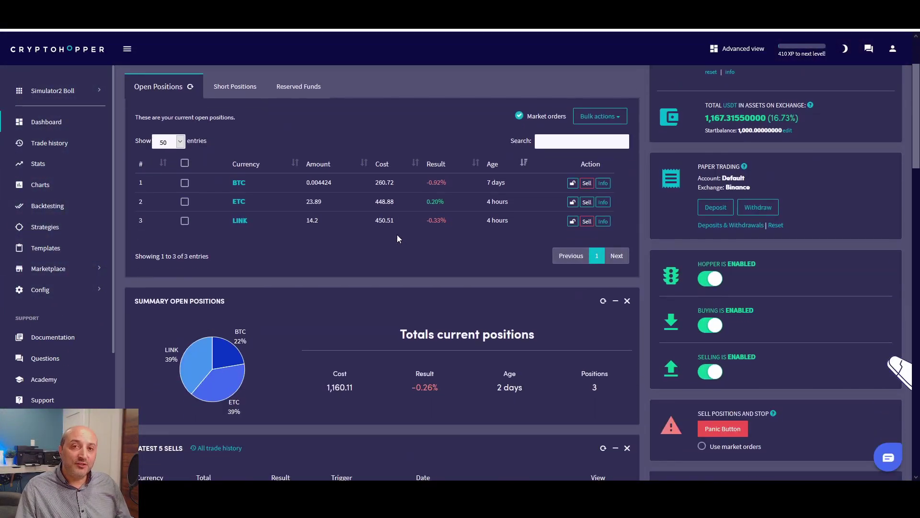
pyautogui.scroll(-4, 397, 238)
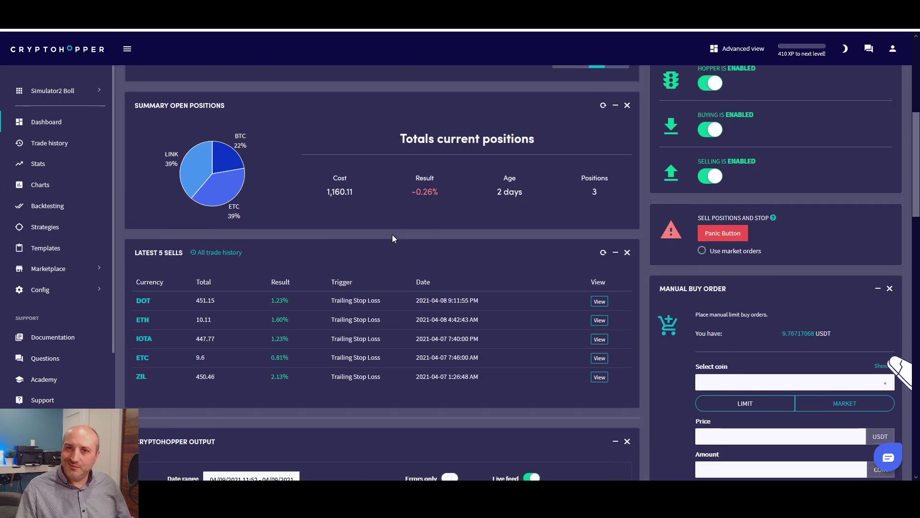
pyautogui.scroll(-1, 392, 238)
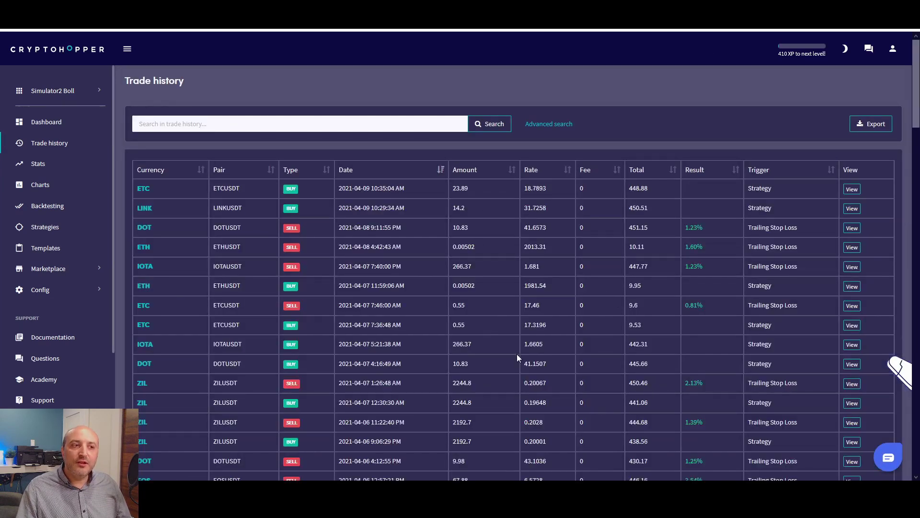
# Look through the Simulator2 Boll trade history for losing stop-loss sales and highlight the result of the ADA sale from 2021-03-24
pyautogui.scroll(-15, 452, 242)
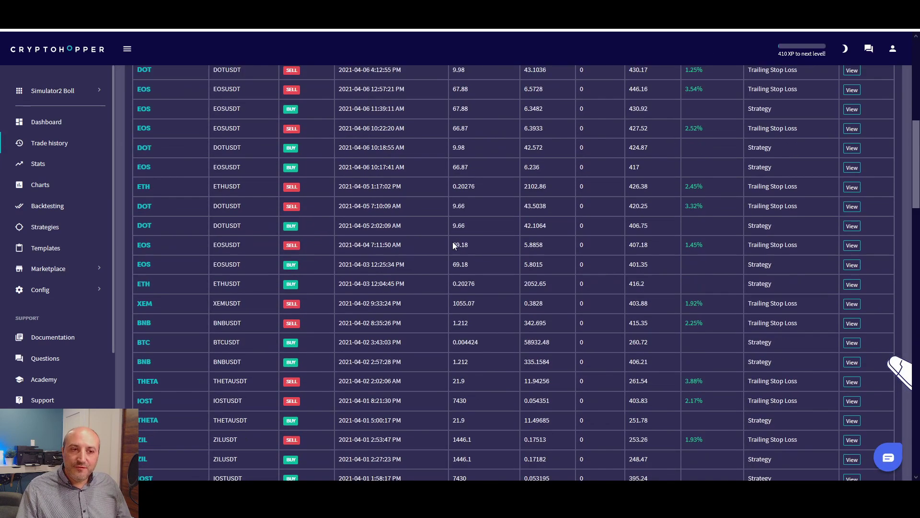
pyautogui.scroll(-5, 455, 245)
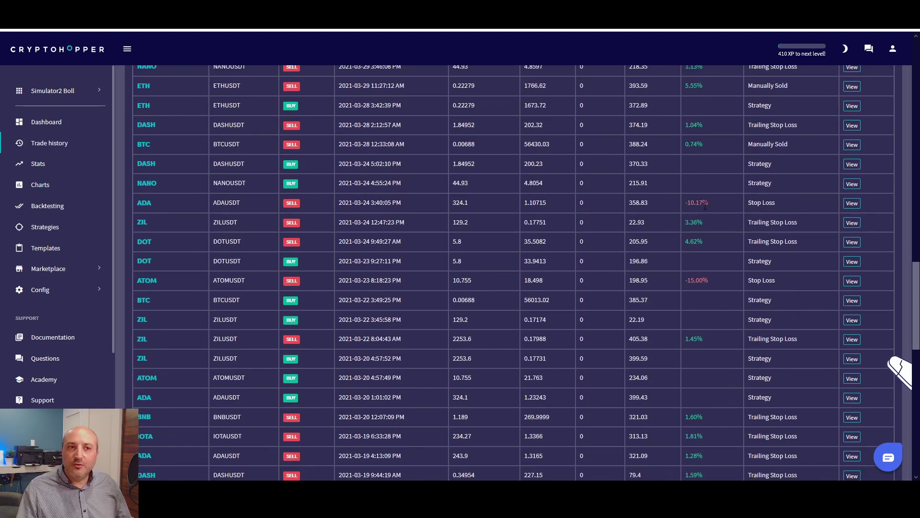
pyautogui.tripleClick(688, 203)
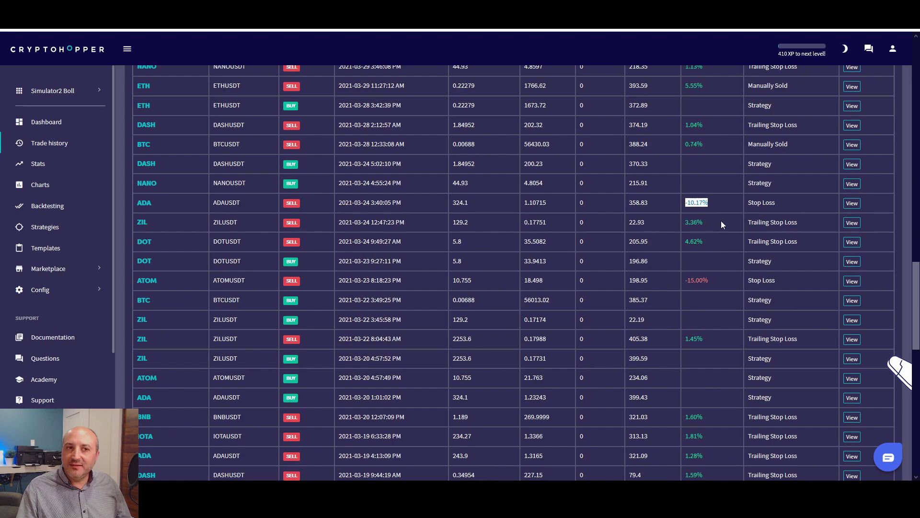
# Highlight the trigger and result of the ADA sale from 2021-03-24, and look back through the newer Simulator2 Boll trades
pyautogui.tripleClick(748, 203)
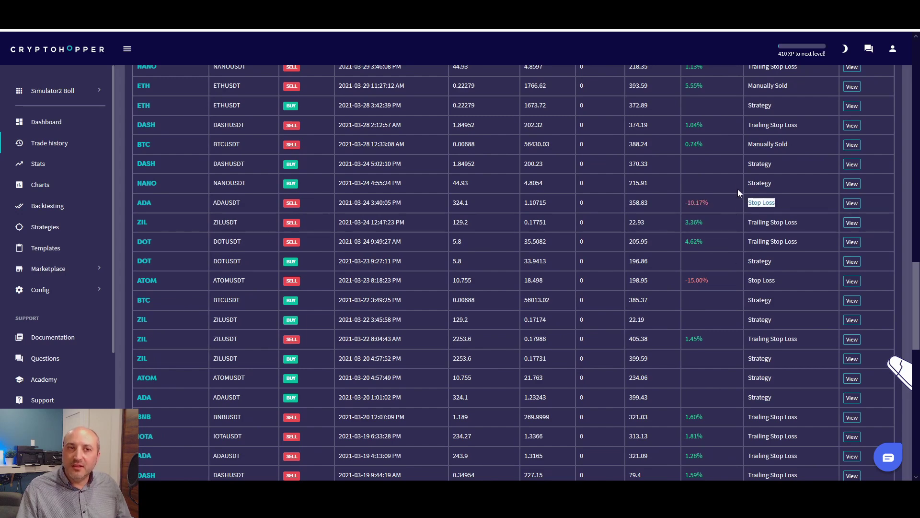
pyautogui.scroll(2, 739, 201)
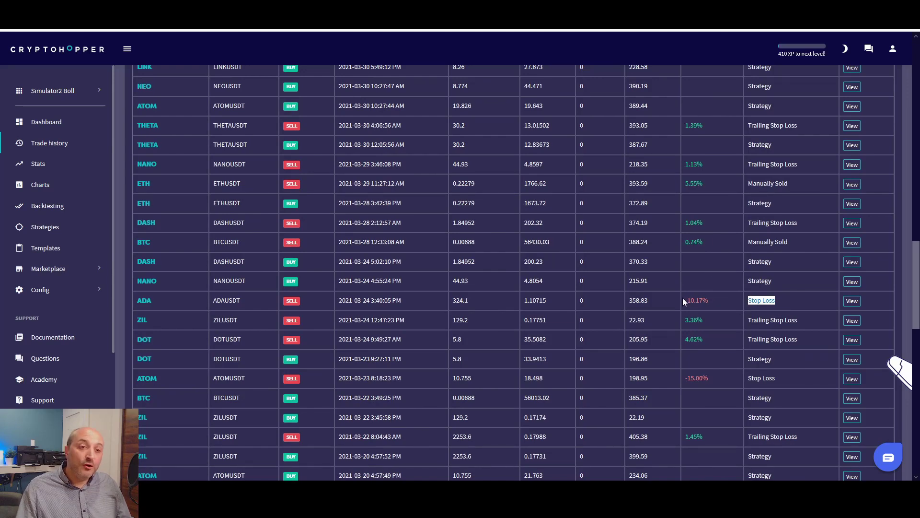
pyautogui.moveTo(685, 304); pyautogui.dragTo(713, 303)
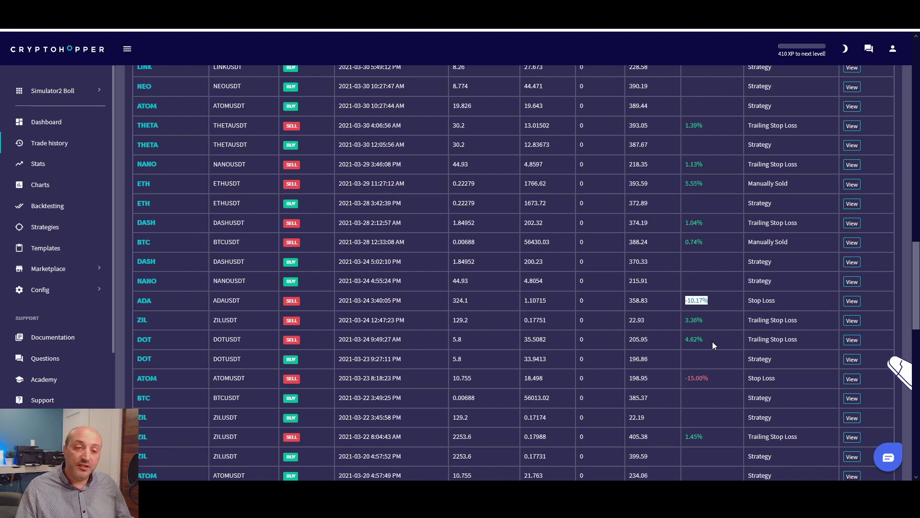
pyautogui.scroll(15, 713, 342)
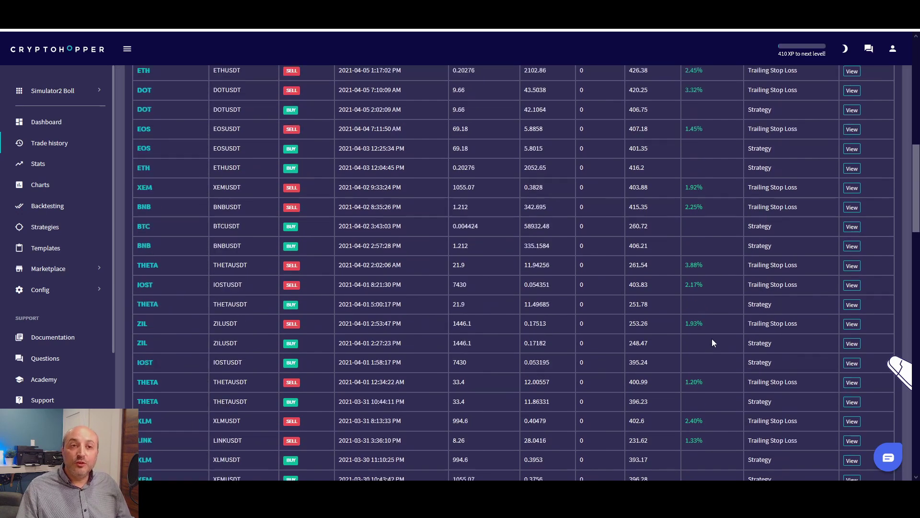
pyautogui.scroll(5, 711, 341)
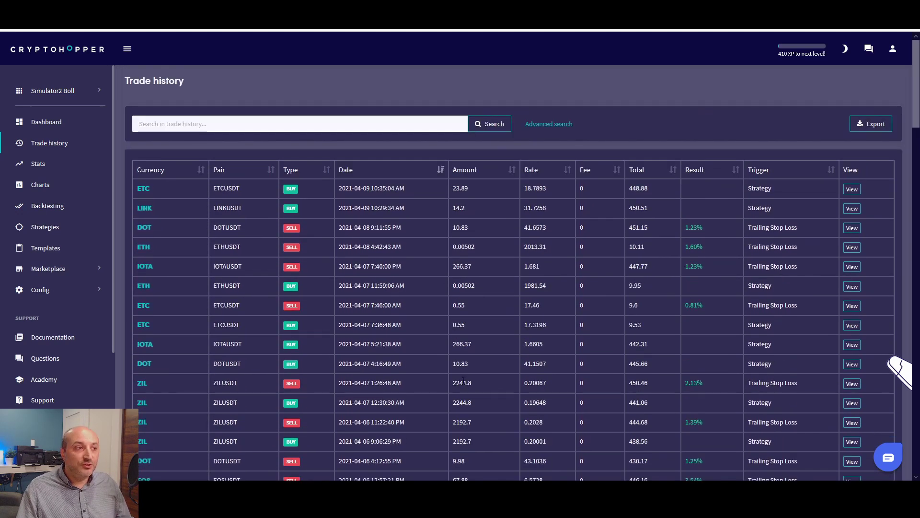
pyautogui.scroll(-3, 729, 283)
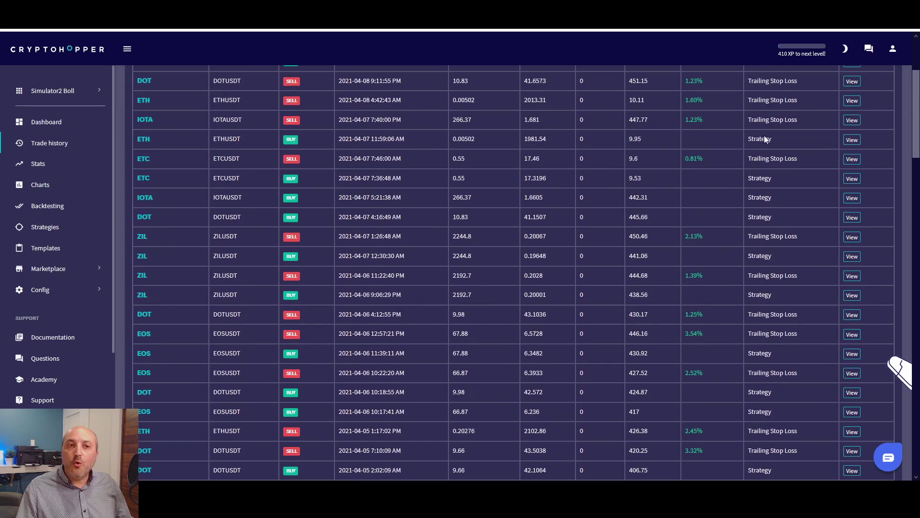
pyautogui.scroll(3, 760, 350)
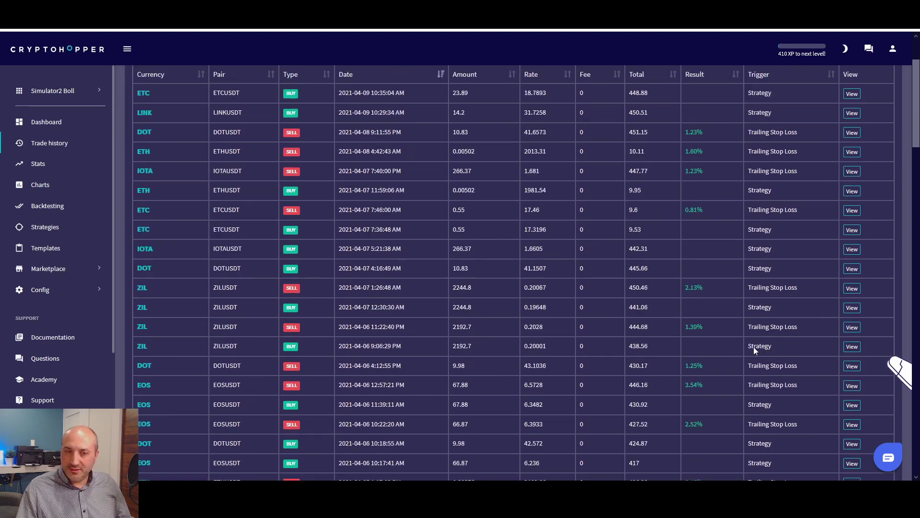
# Return to the Simulator2 Boll dashboard and look over its open positions summary, latest sells and signal output
pyautogui.click(42, 124)
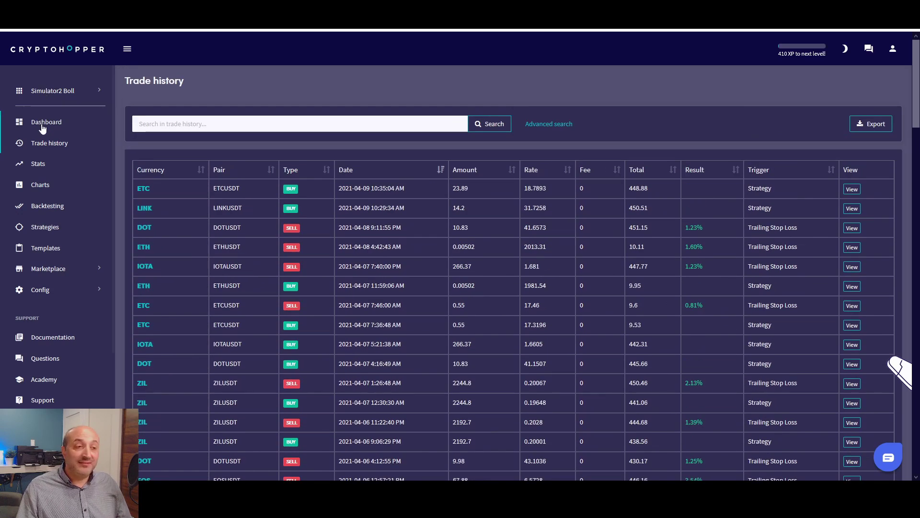
pyautogui.scroll(-10, 535, 258)
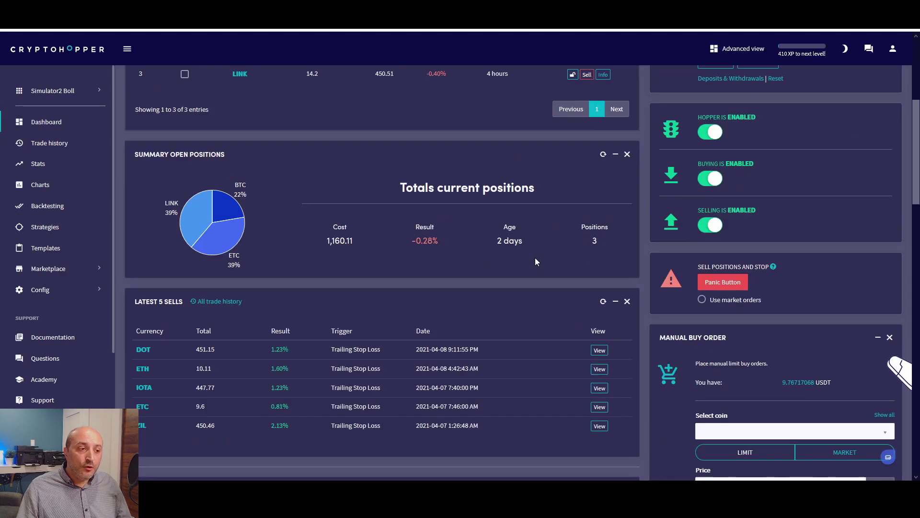
pyautogui.scroll(-3, 531, 256)
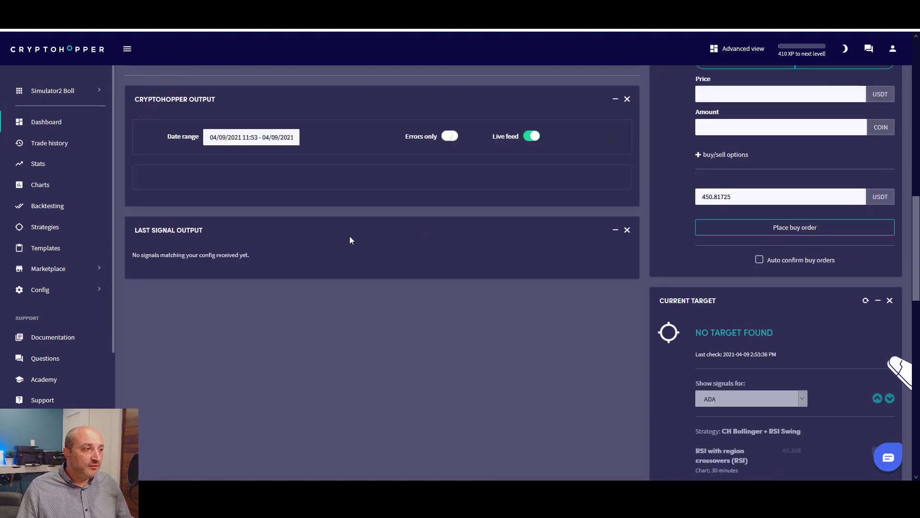
pyautogui.scroll(10, 200, 288)
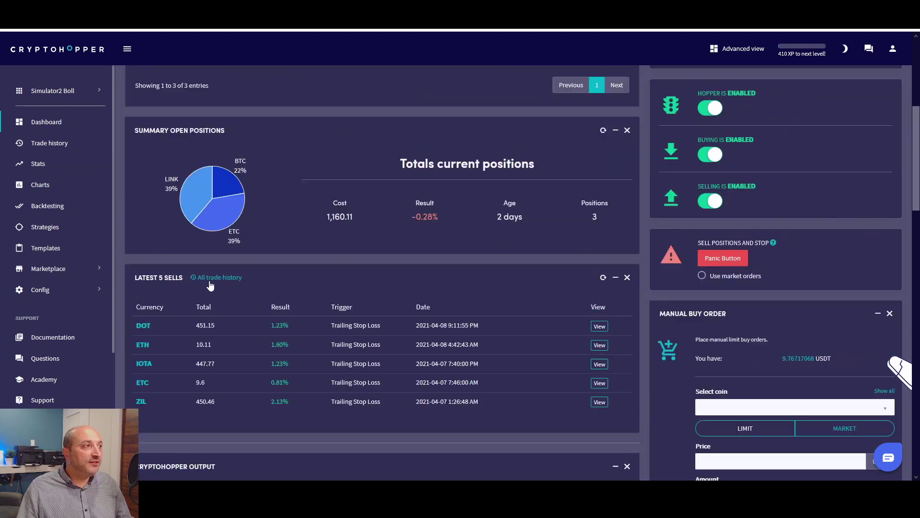
# Switch to the Simulator EMA-30 hopper and review its open positions summary and latest sells
pyautogui.click(60, 94)
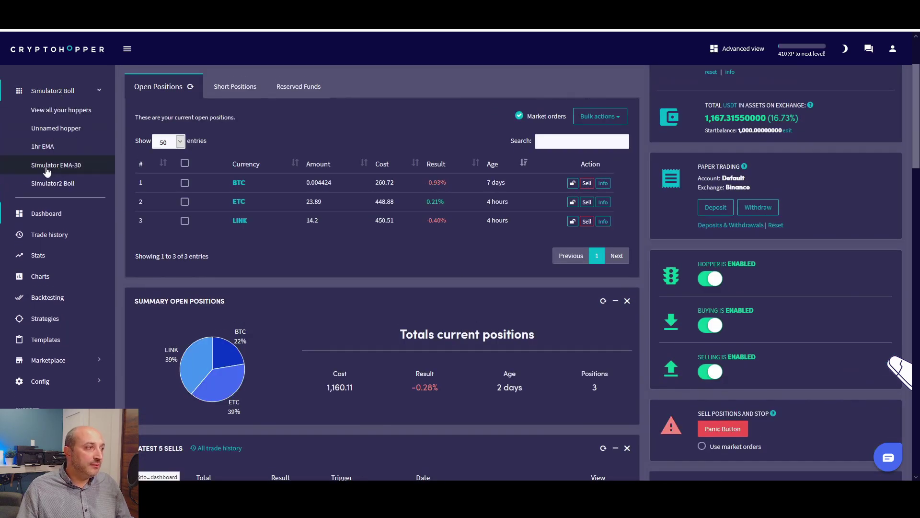
pyautogui.click(53, 165)
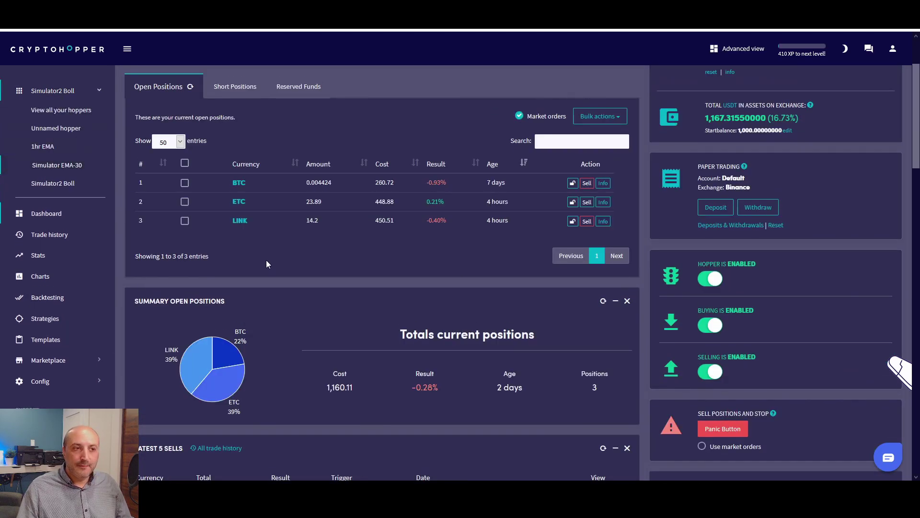
pyautogui.scroll(-10, 311, 262)
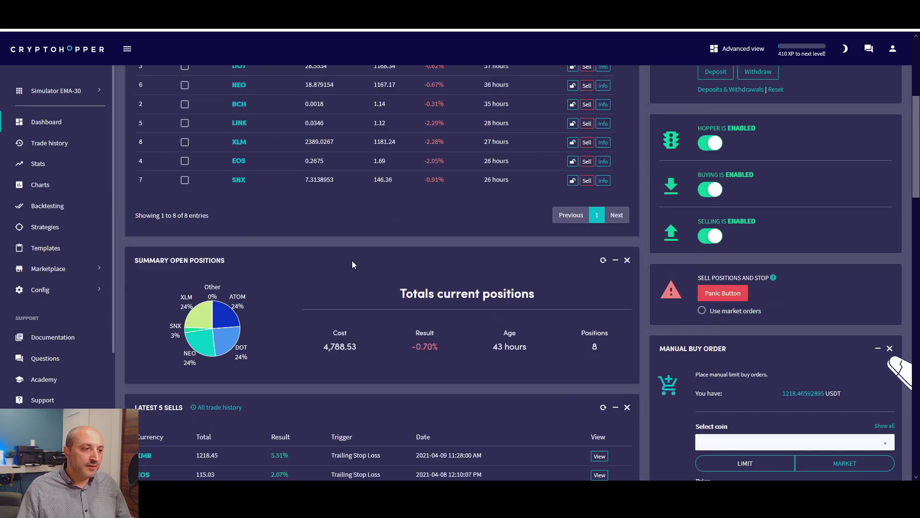
pyautogui.scroll(-7, 352, 260)
pyautogui.scroll(5, 259, 389)
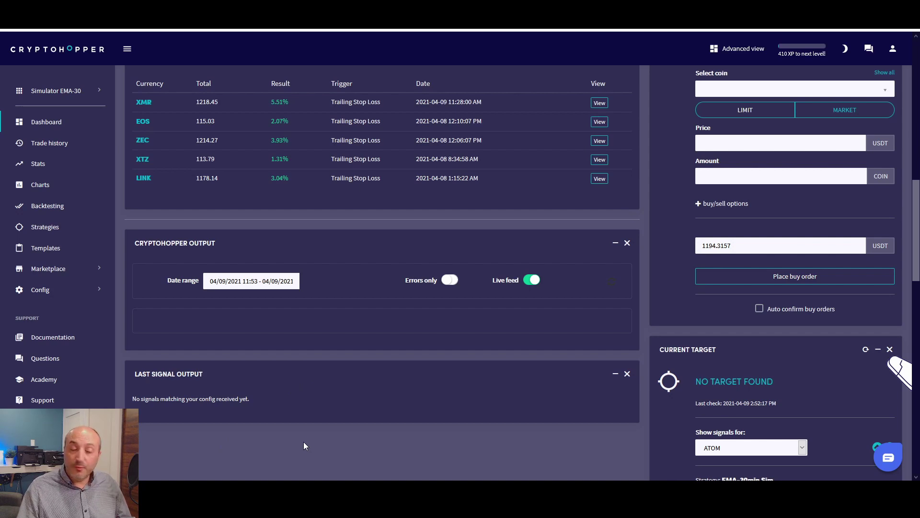
pyautogui.scroll(5, 203, 416)
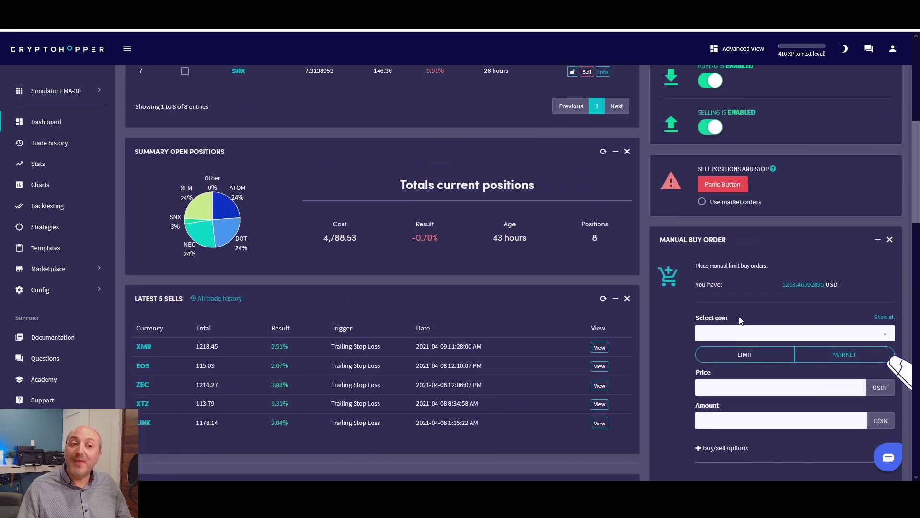
# Prepare a manual market buy order for Vechain (VET) with an estimated total of 20.00 USDT, and dismiss its confirmation without ordering
pyautogui.scroll(-2, 751, 312)
pyautogui.click(767, 235)
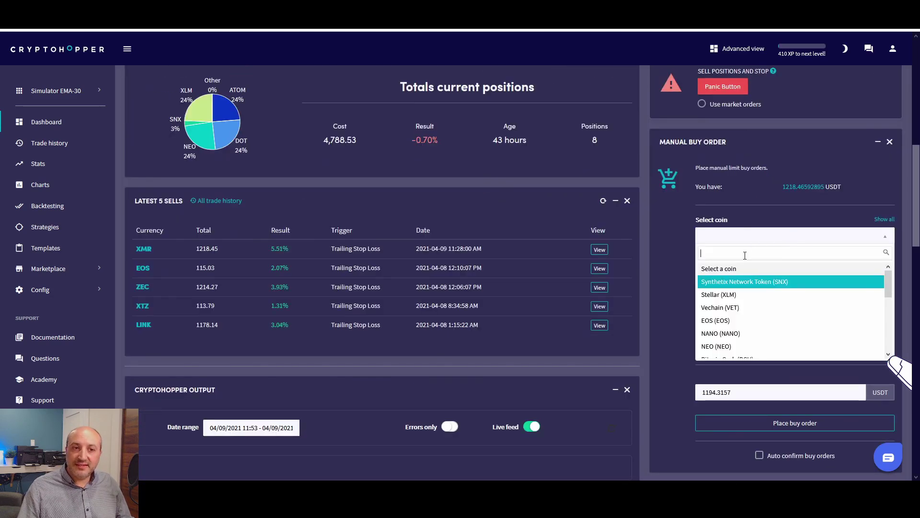
pyautogui.click(730, 313)
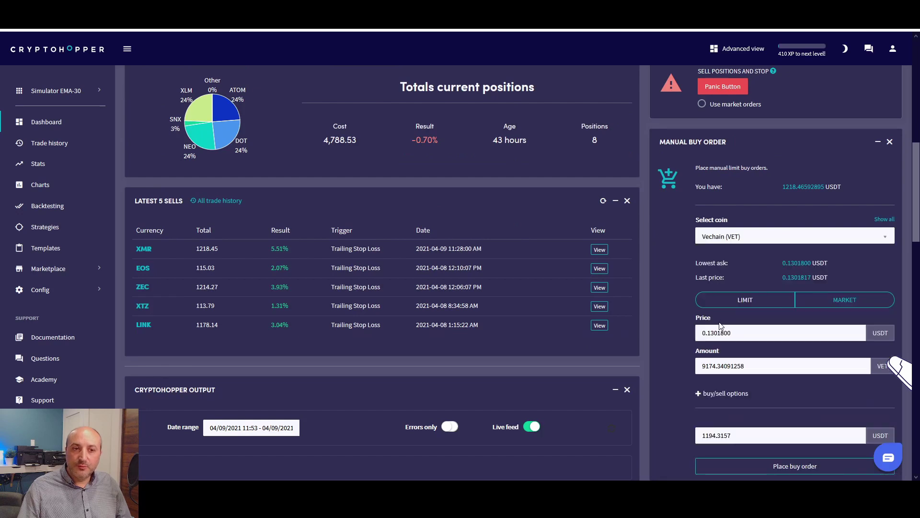
pyautogui.click(825, 301)
pyautogui.scroll(-2, 816, 354)
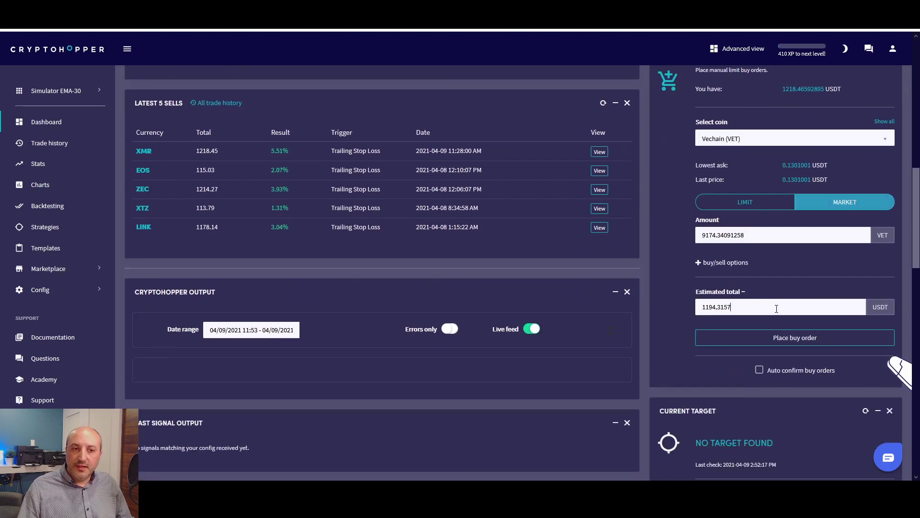
pyautogui.moveTo(776, 305); pyautogui.dragTo(669, 307)
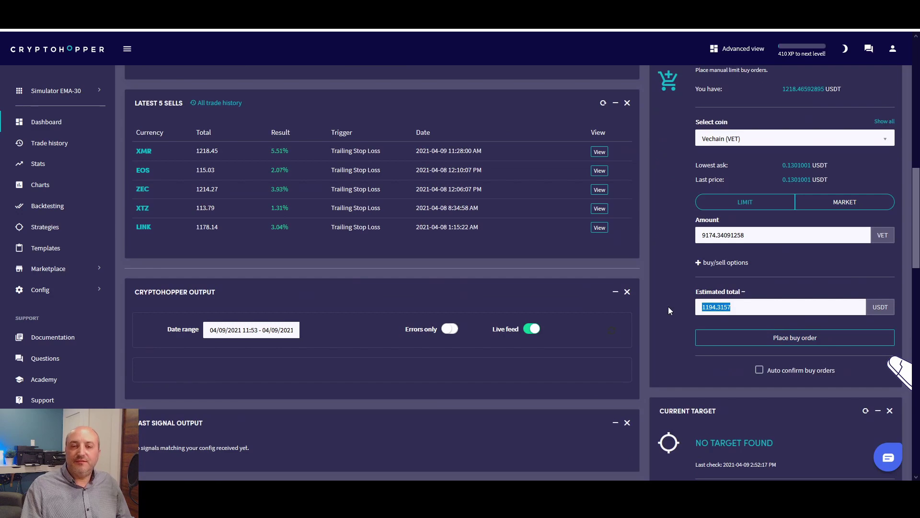
pyautogui.write('20.00')
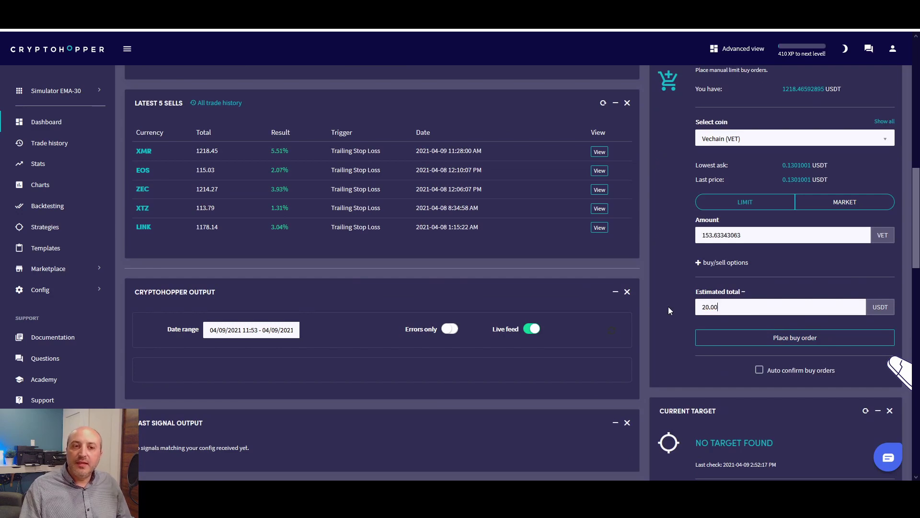
pyautogui.click(781, 339)
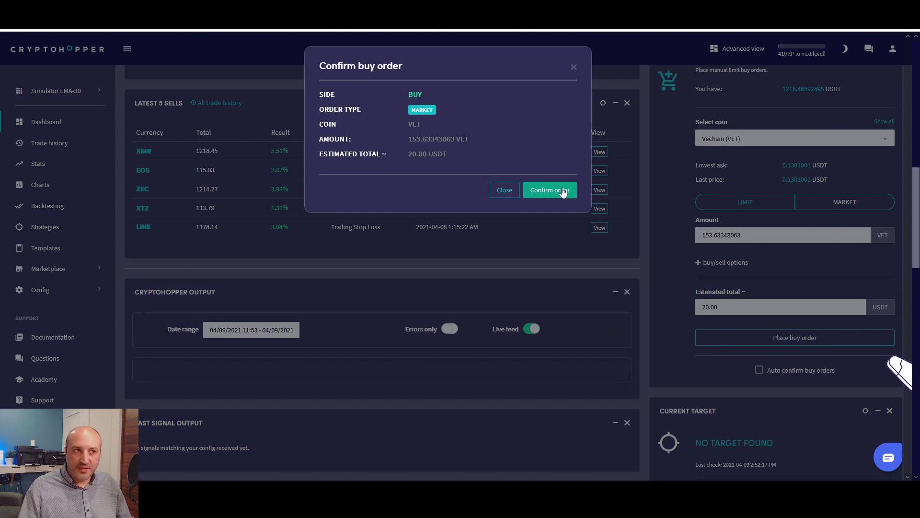
pyautogui.click(511, 190)
pyautogui.scroll(-5, 517, 233)
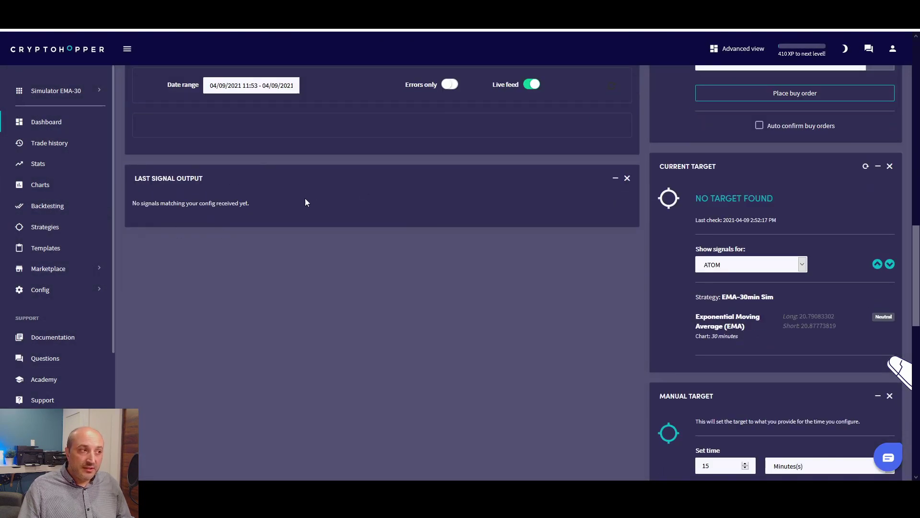
pyautogui.scroll(12, 367, 311)
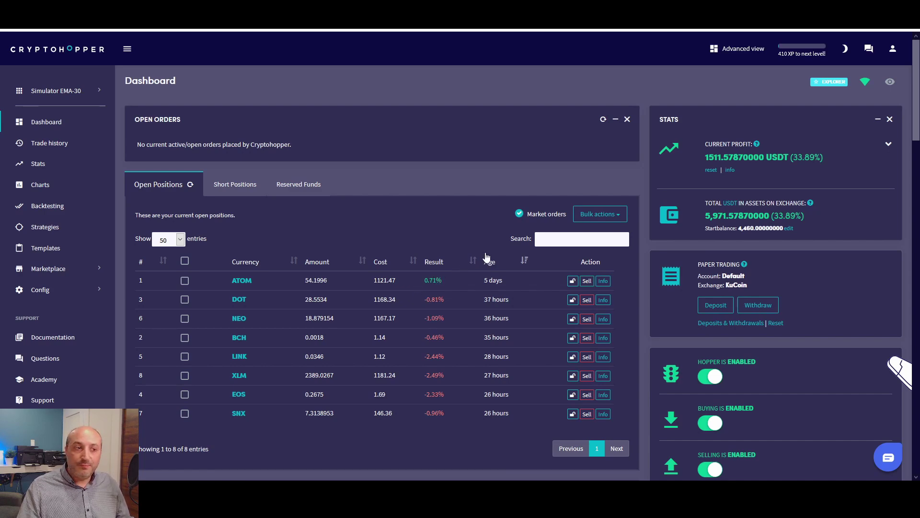
pyautogui.scroll(-4, 486, 257)
pyautogui.scroll(2, 507, 269)
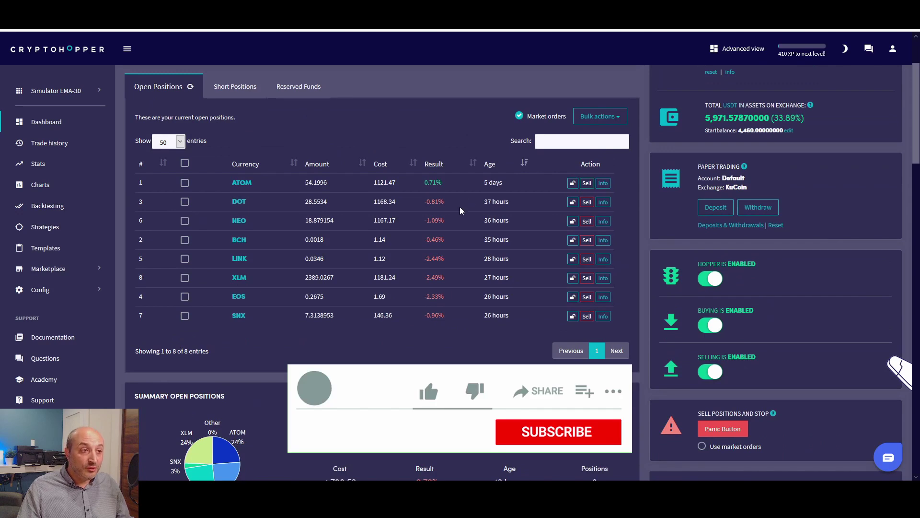